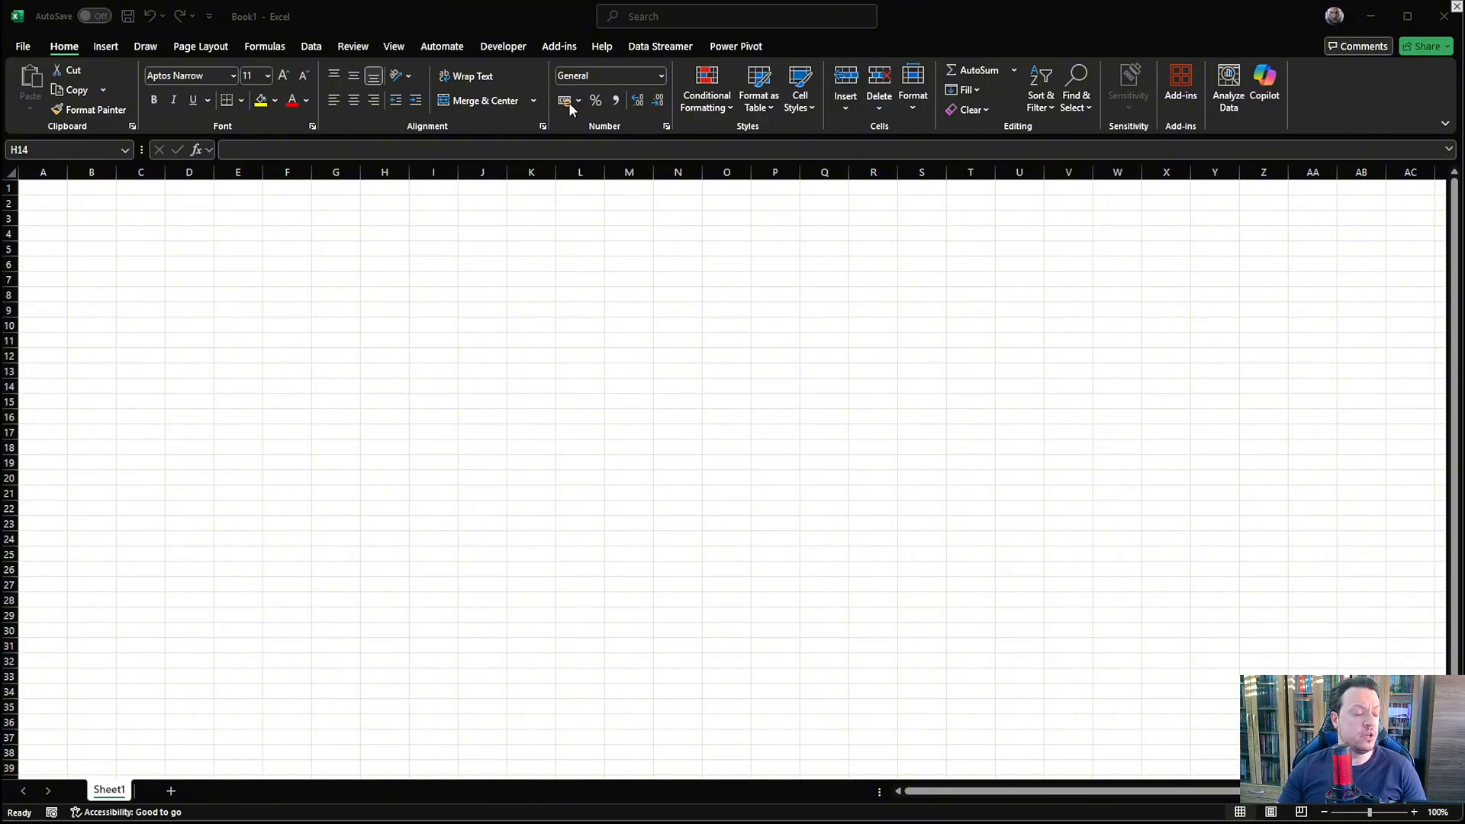
Import the DimCustomer.xlsx workbook from the Área de Trabalho folder as a data source.
click(310, 46)
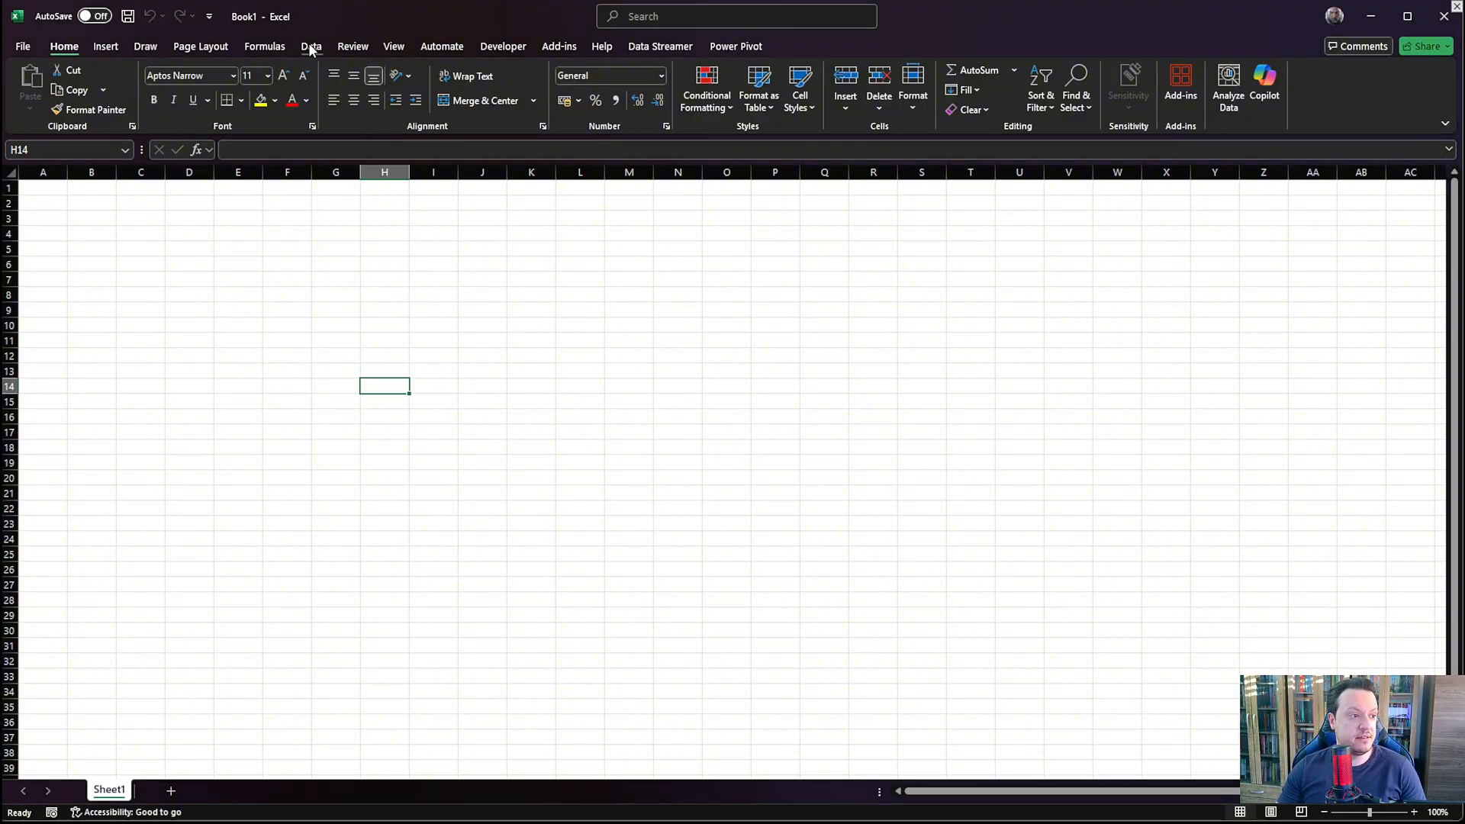
click(310, 46)
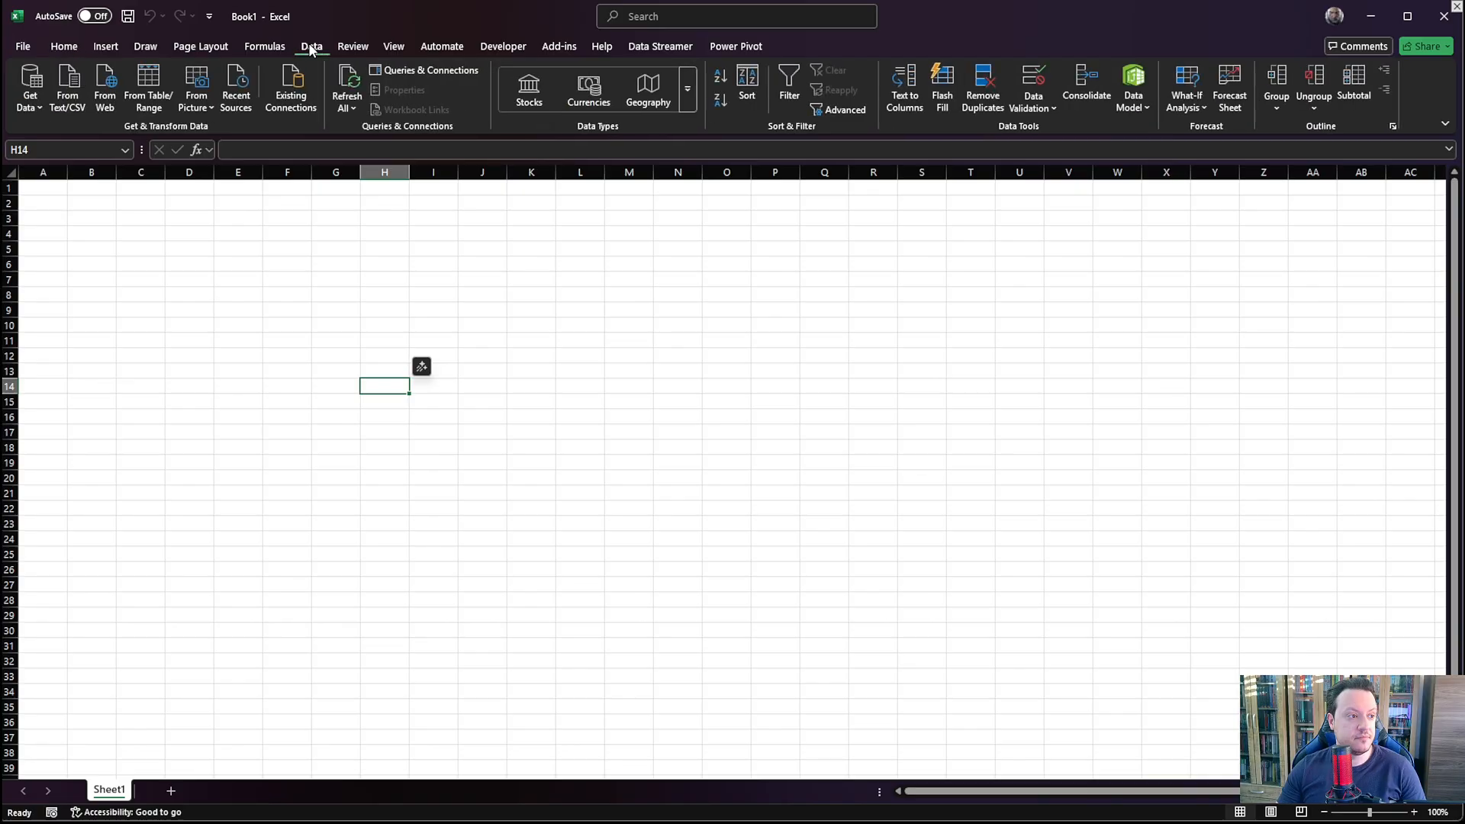
click(34, 112)
mouse_move(67, 137)
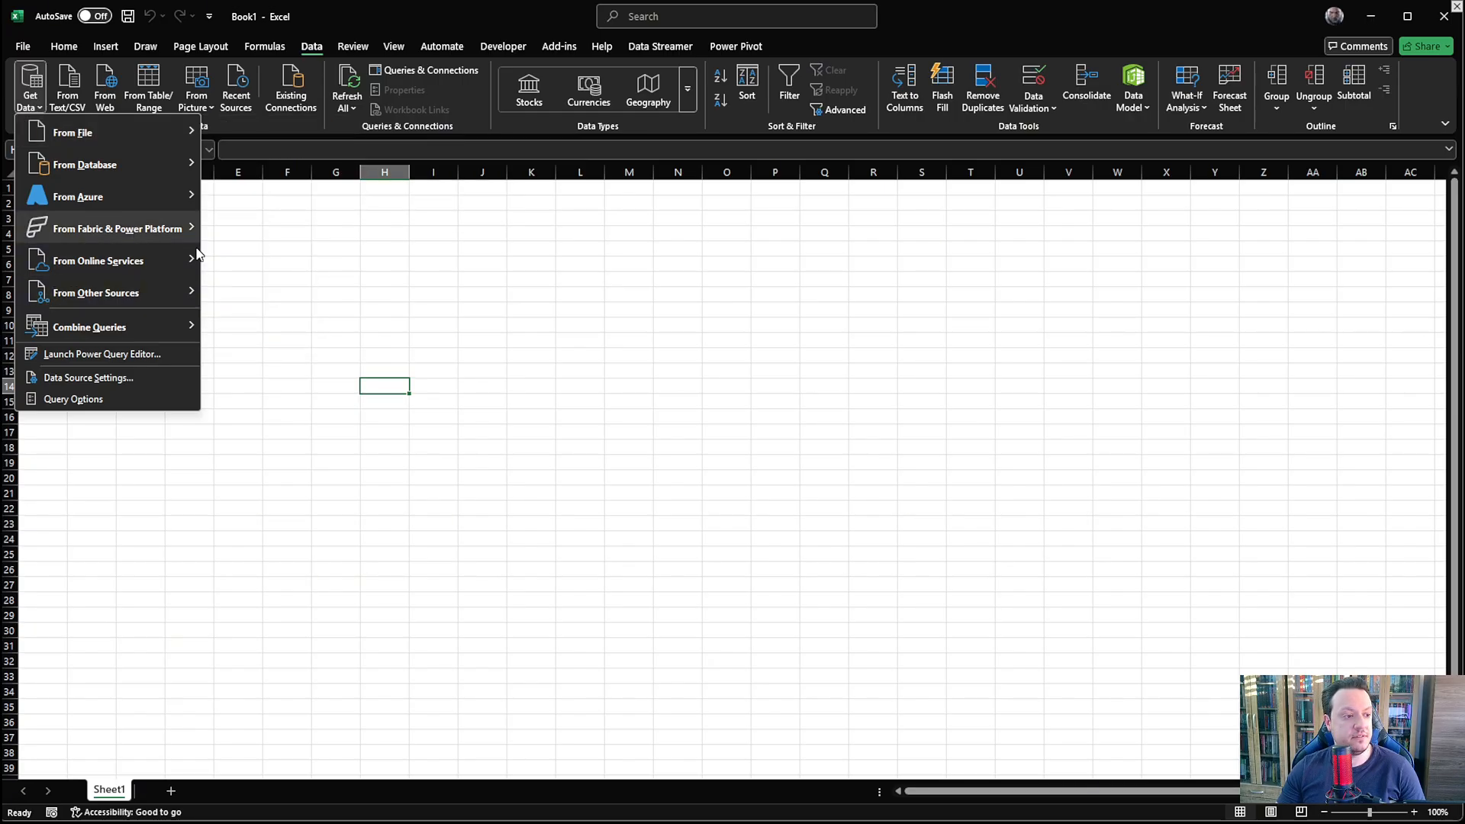
mouse_move(127, 129)
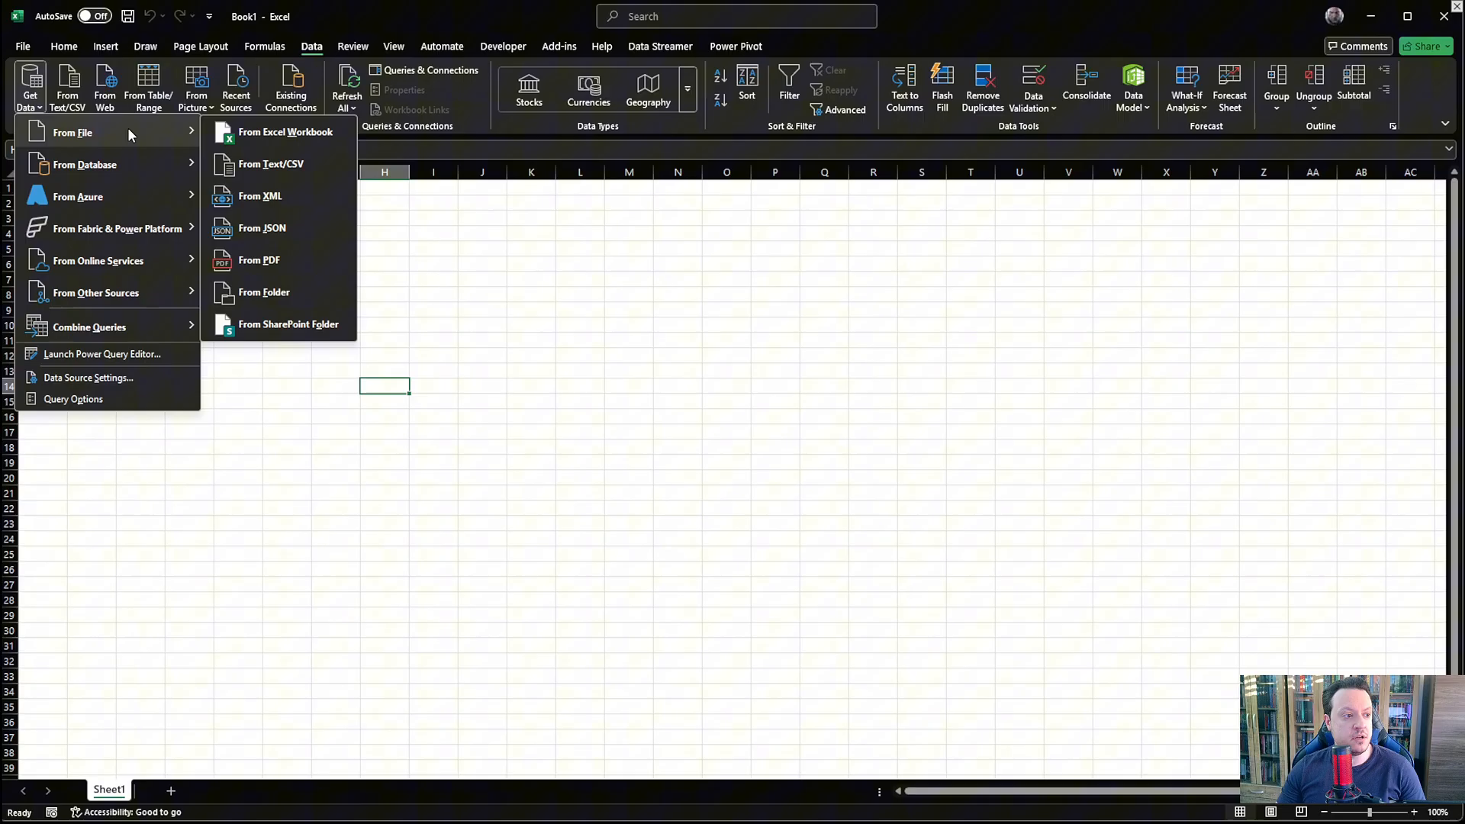
click(256, 141)
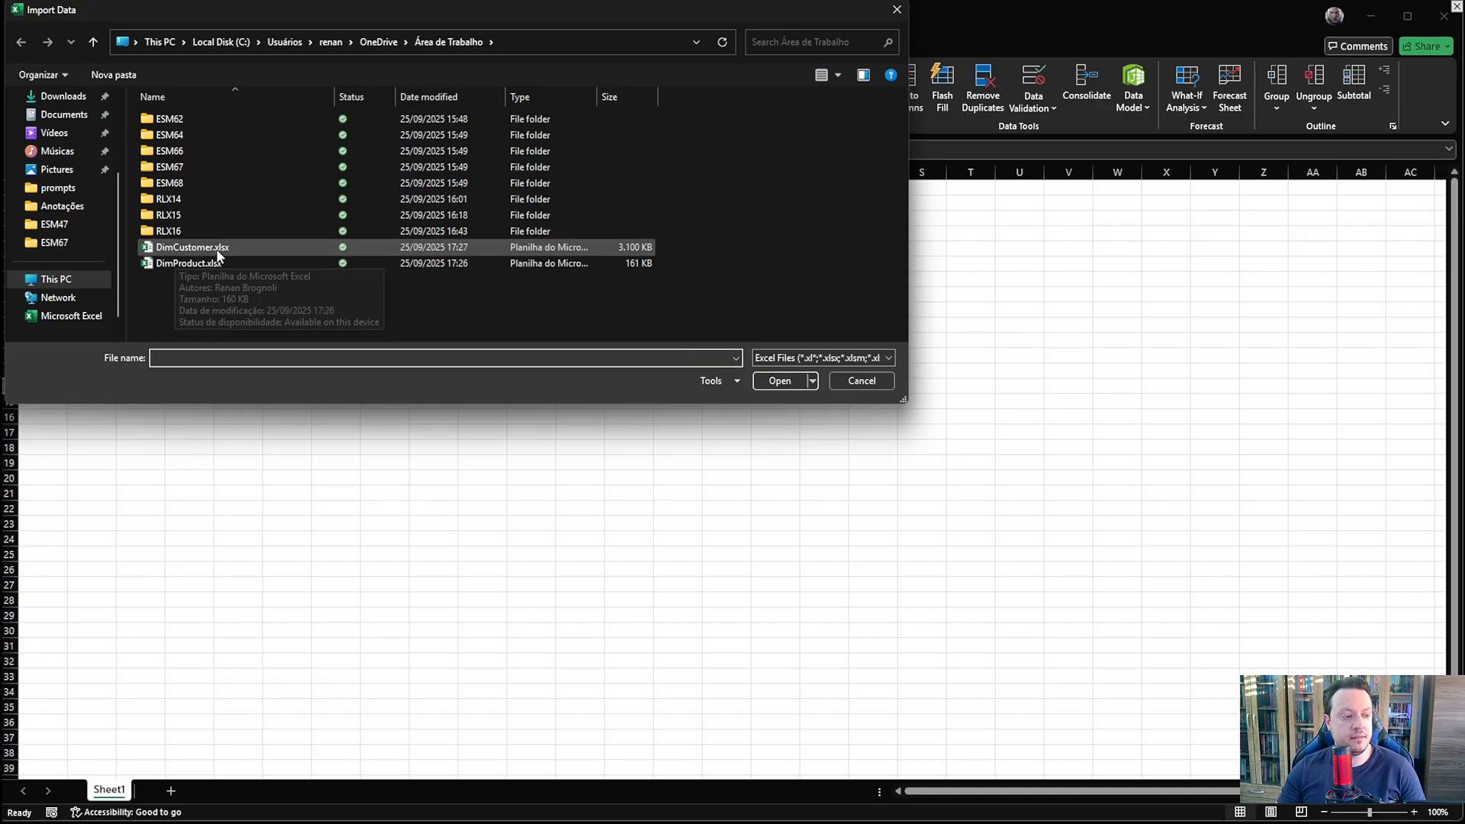
click(217, 248)
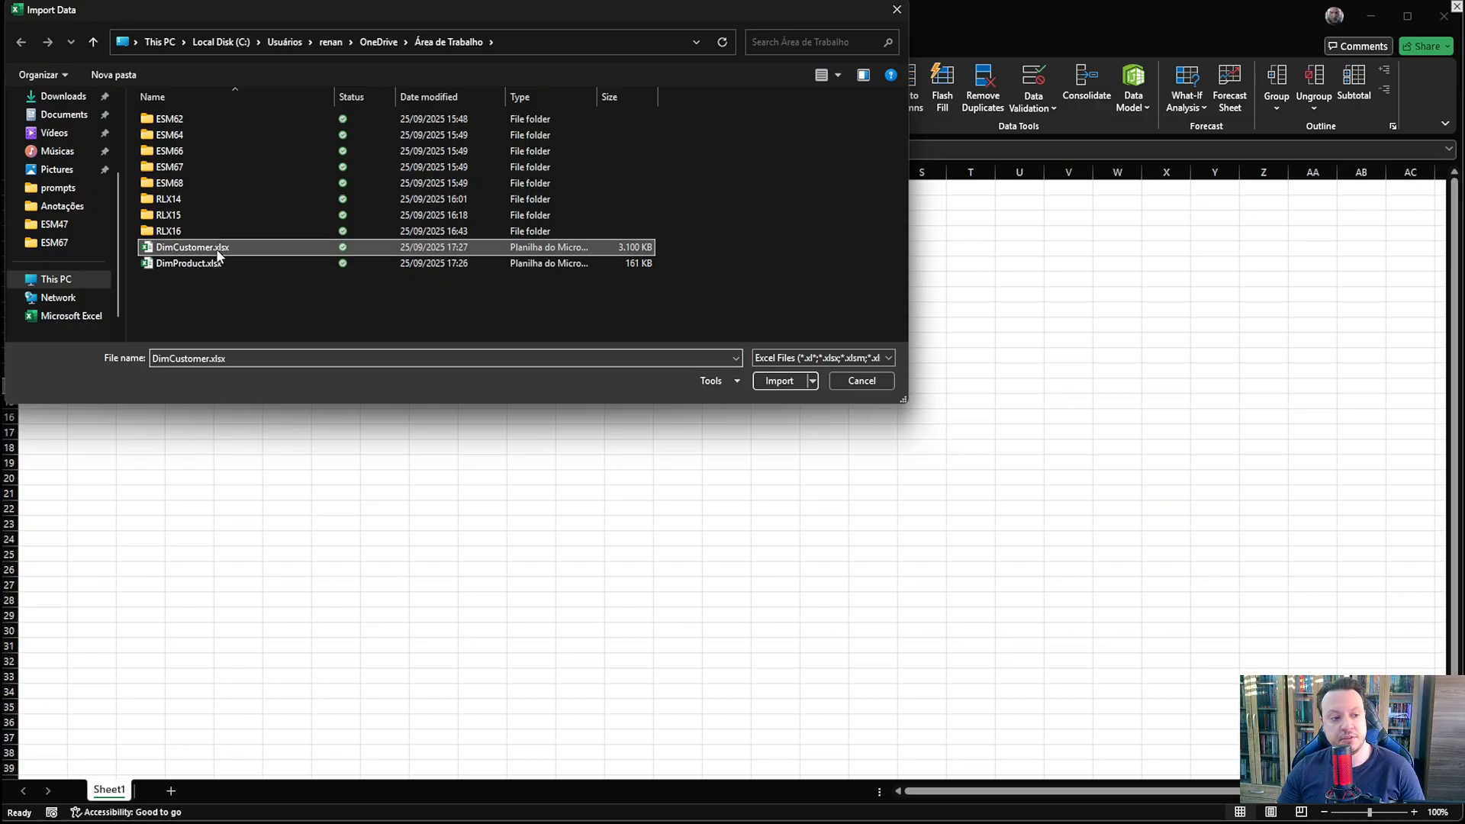
click(778, 387)
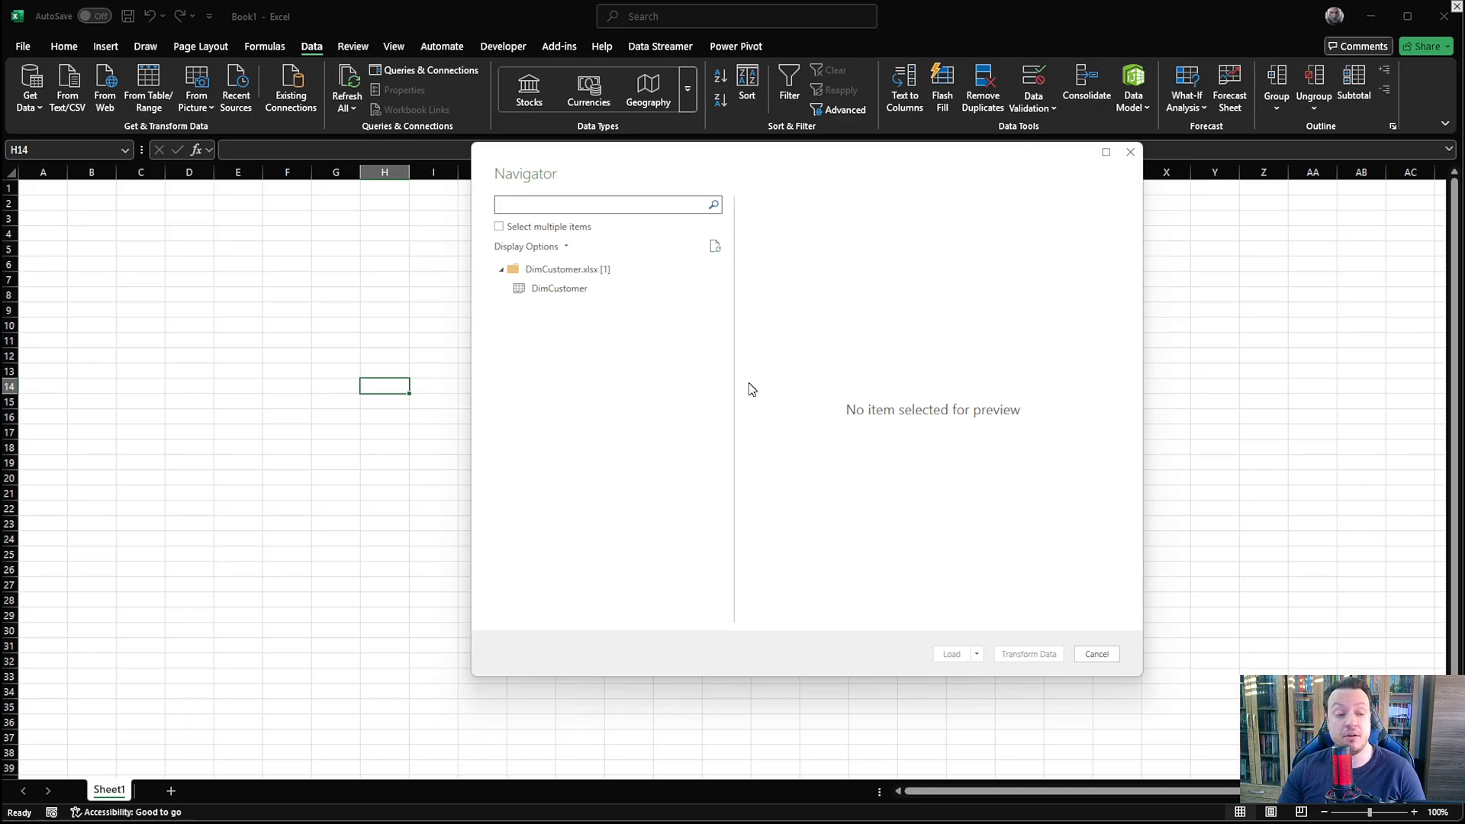
Open the workbook's DimCustomer sheet in the Power Query Editor for transformation and look over its rows.
click(573, 293)
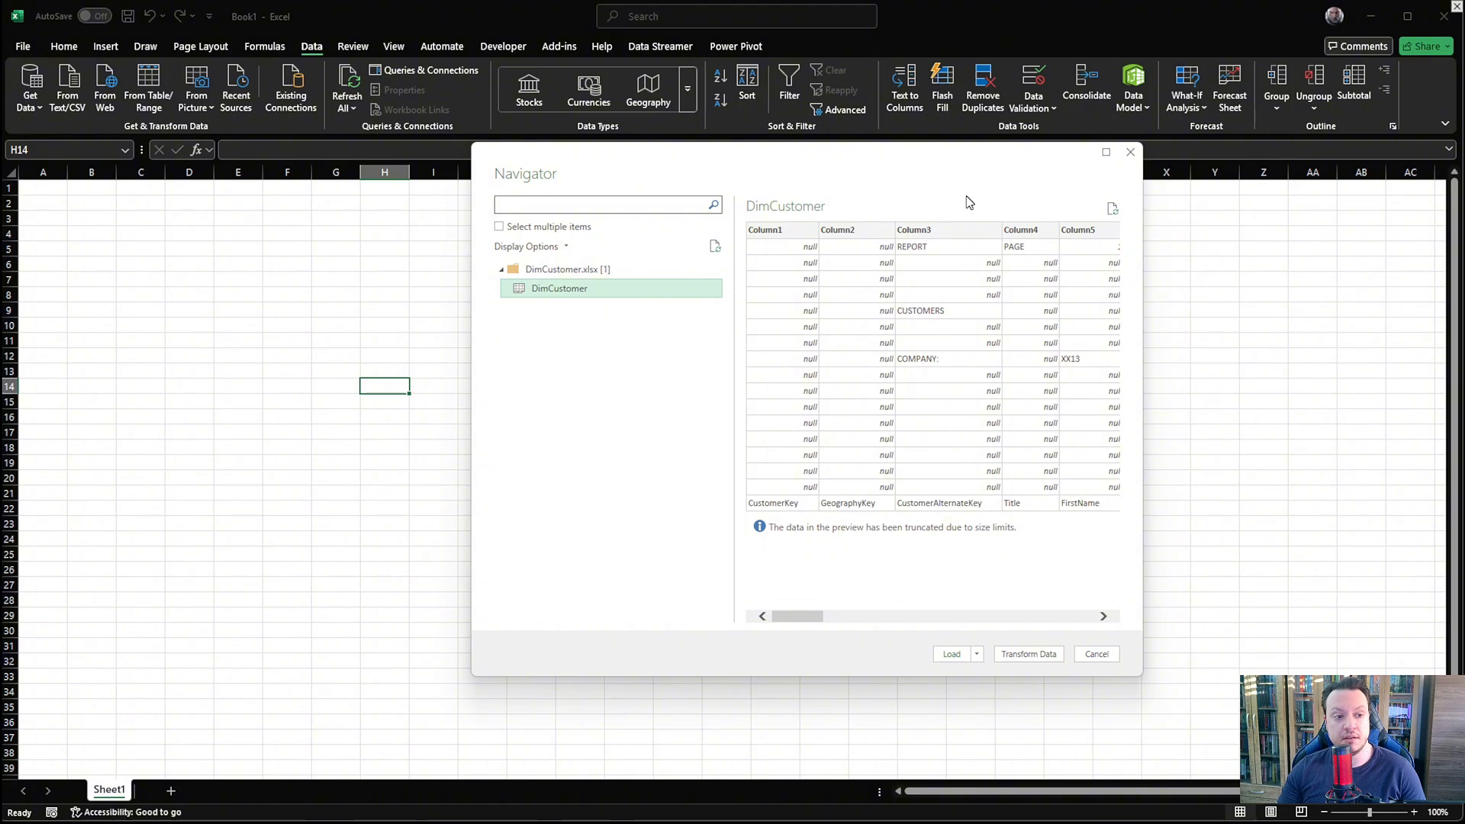
click(1028, 657)
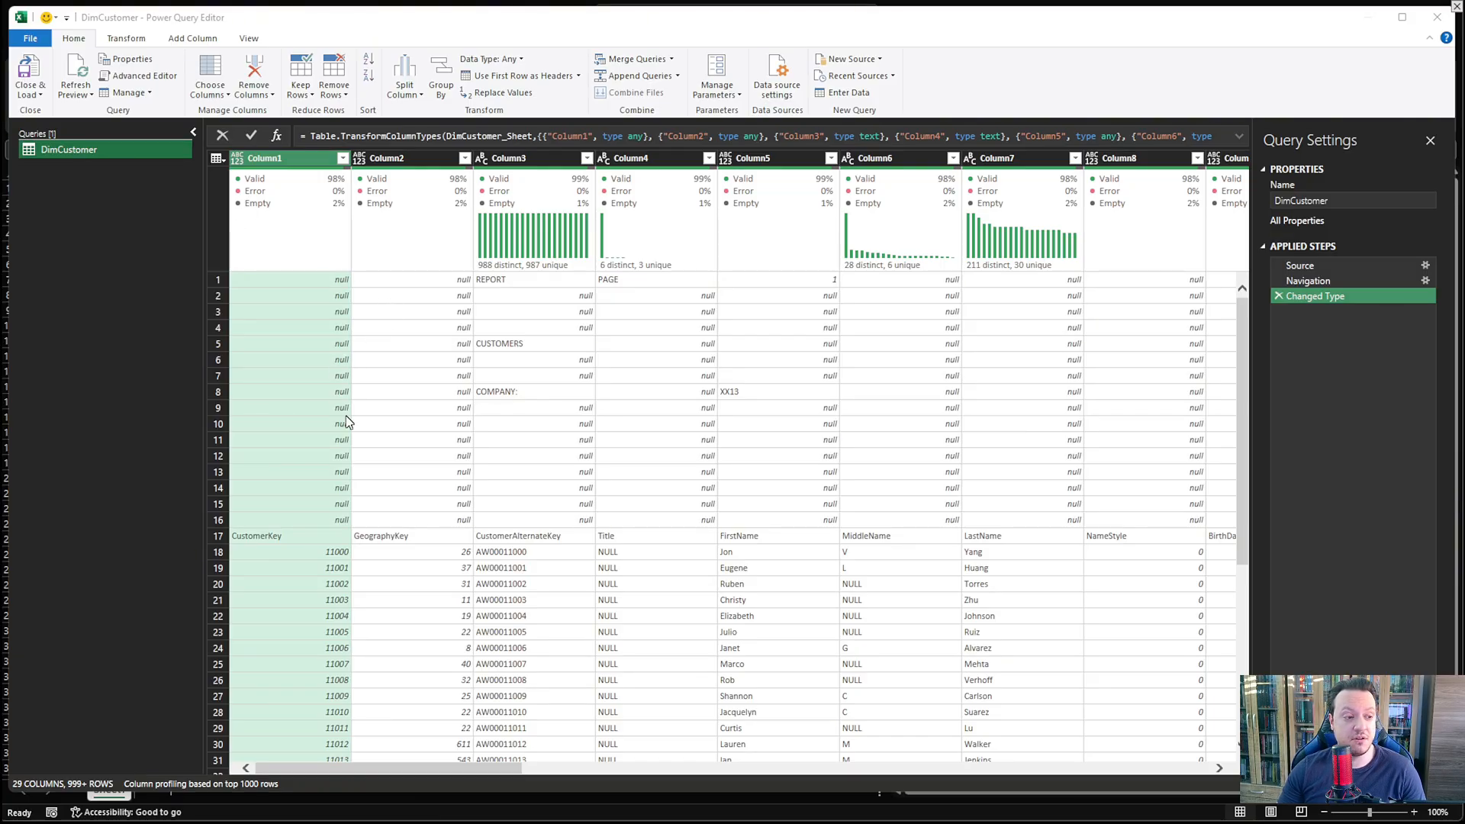
scroll(340, 450, down, 2)
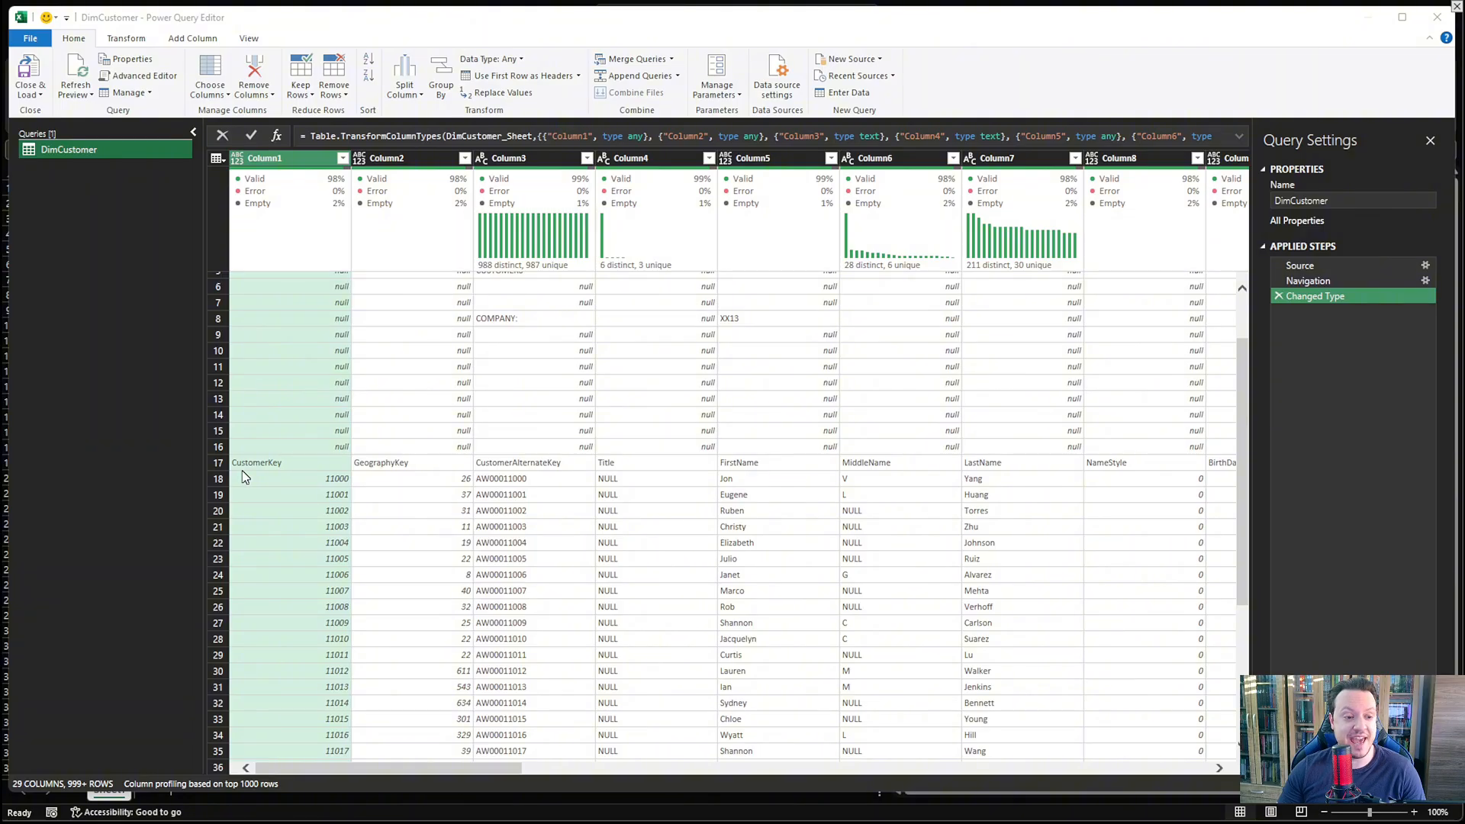
scroll(431, 419, up, 2)
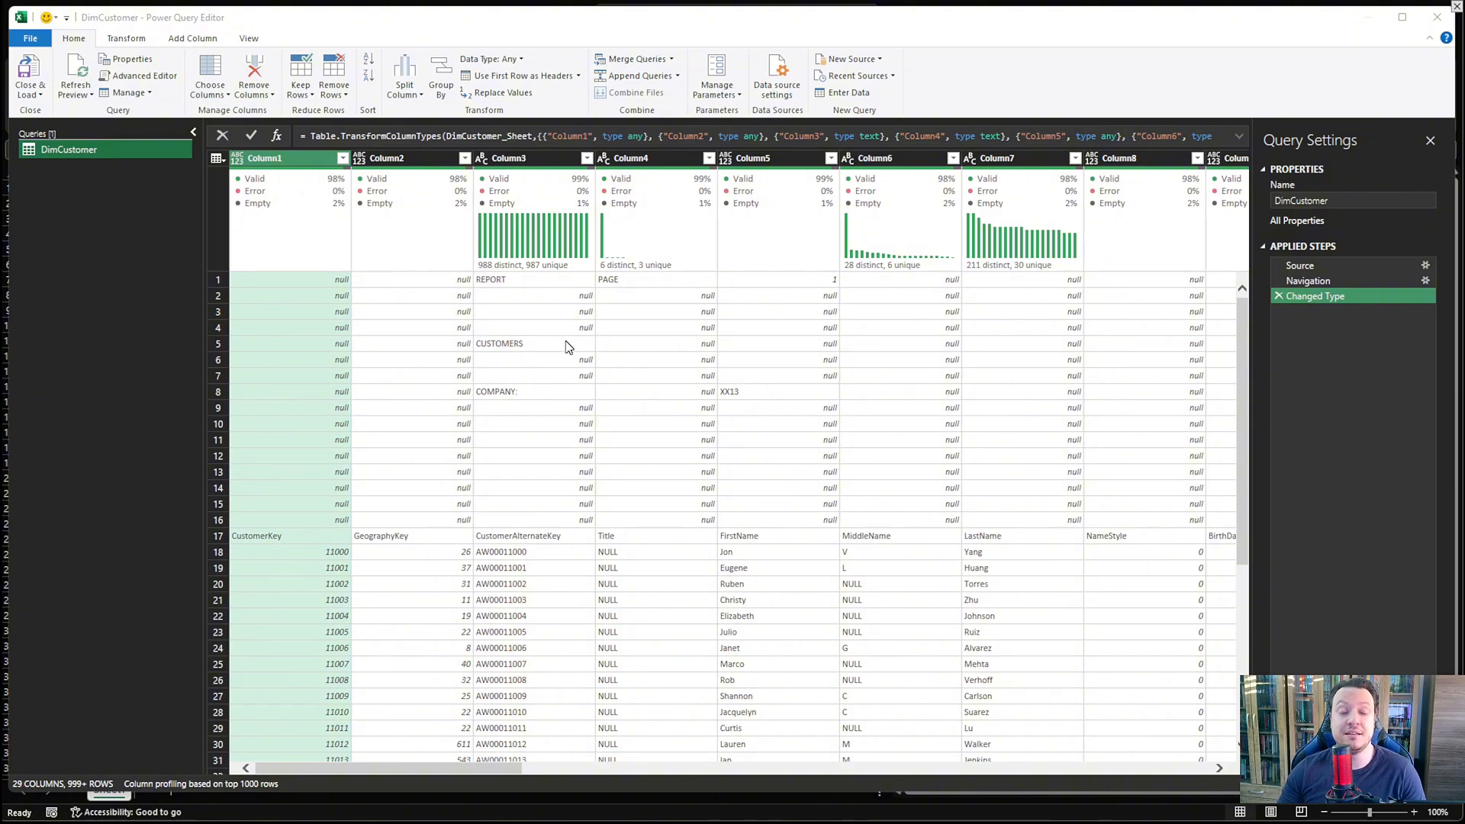
Filter the null values out of Column1 to remove the report heading and empty rows.
click(309, 280)
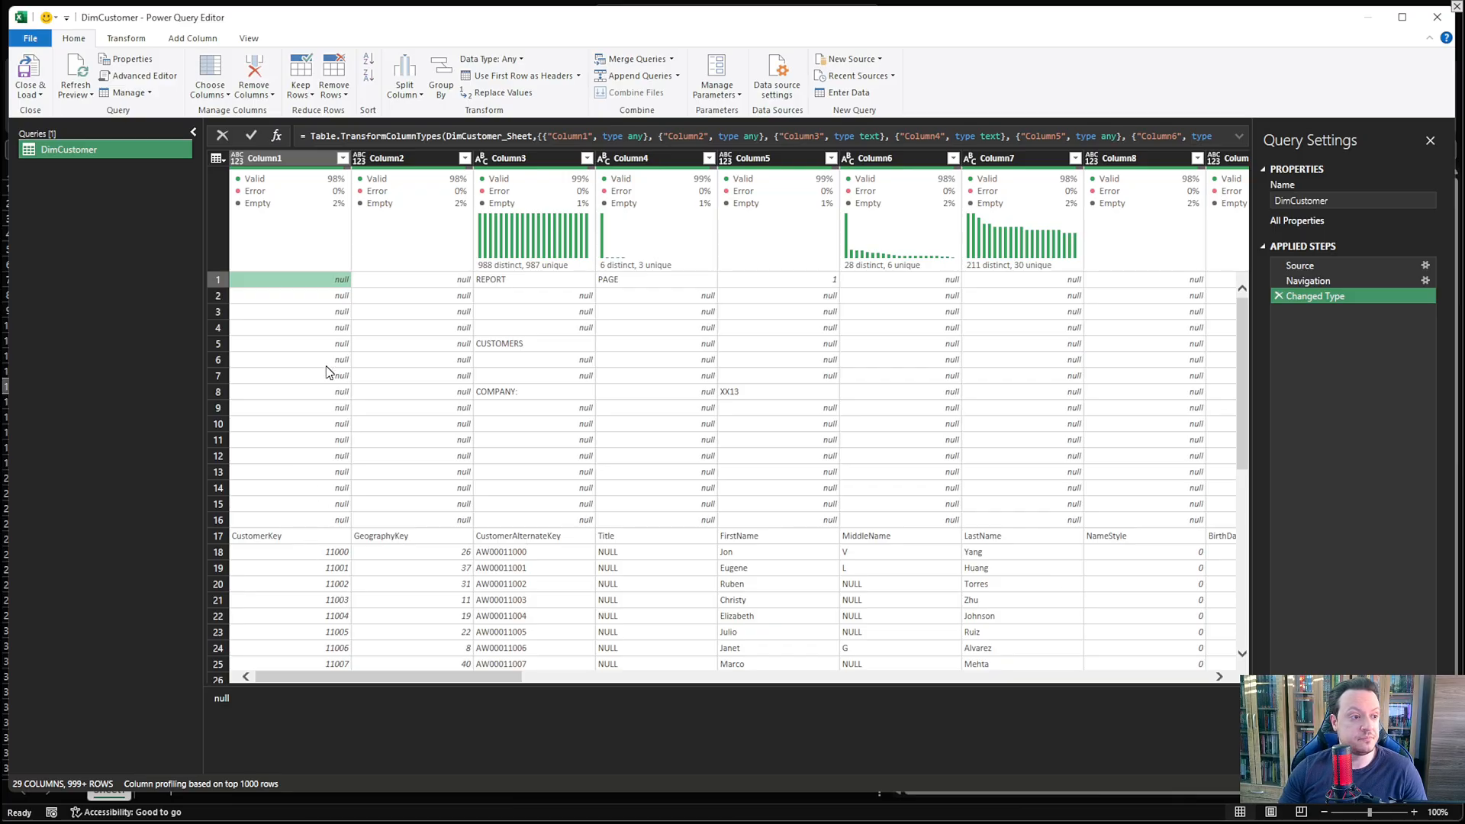
click(327, 159)
click(342, 158)
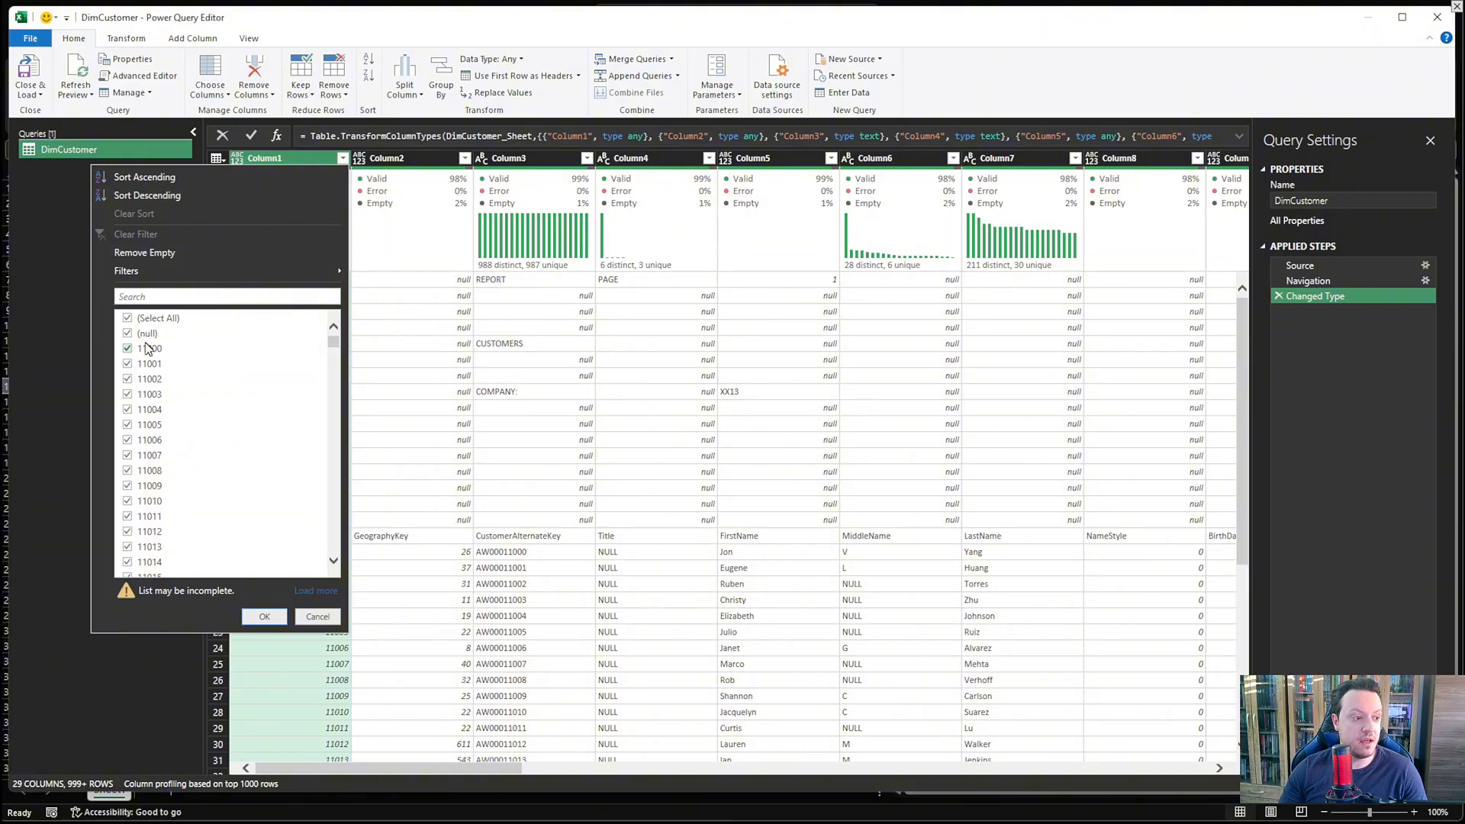
click(146, 336)
click(264, 617)
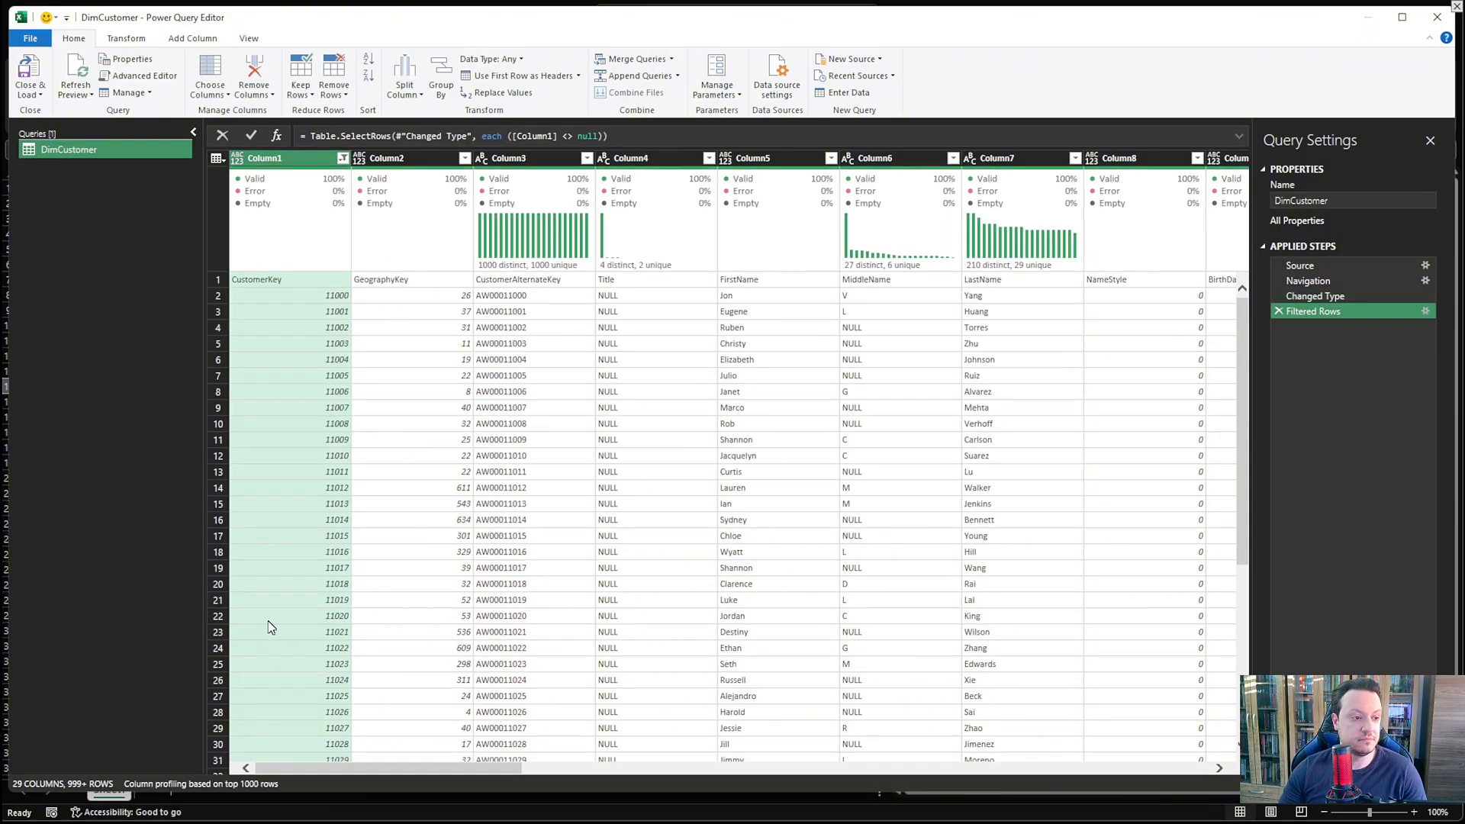
Promote the first row of the DimCustomer query to column headers.
click(334, 361)
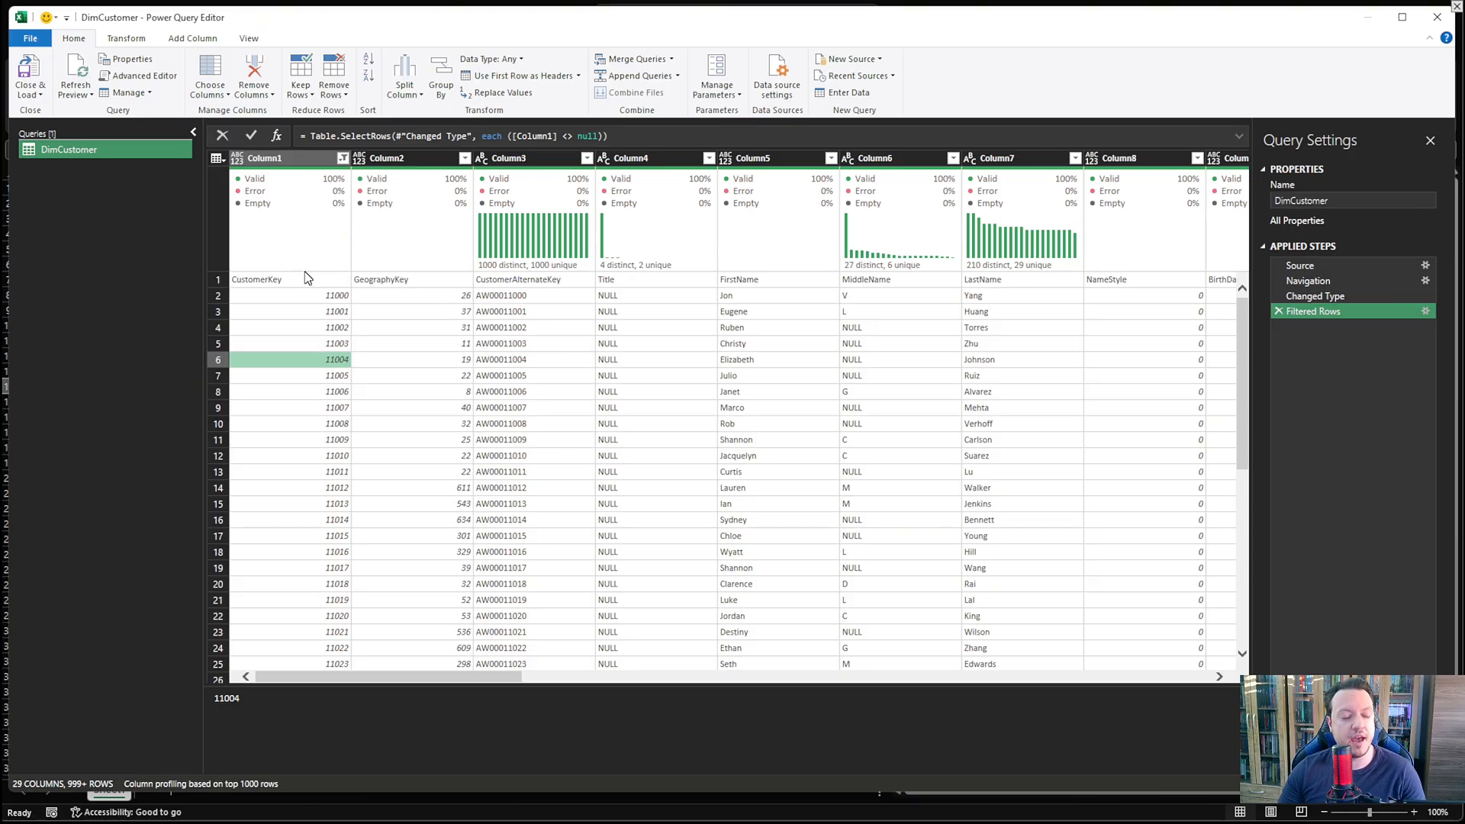
click(395, 319)
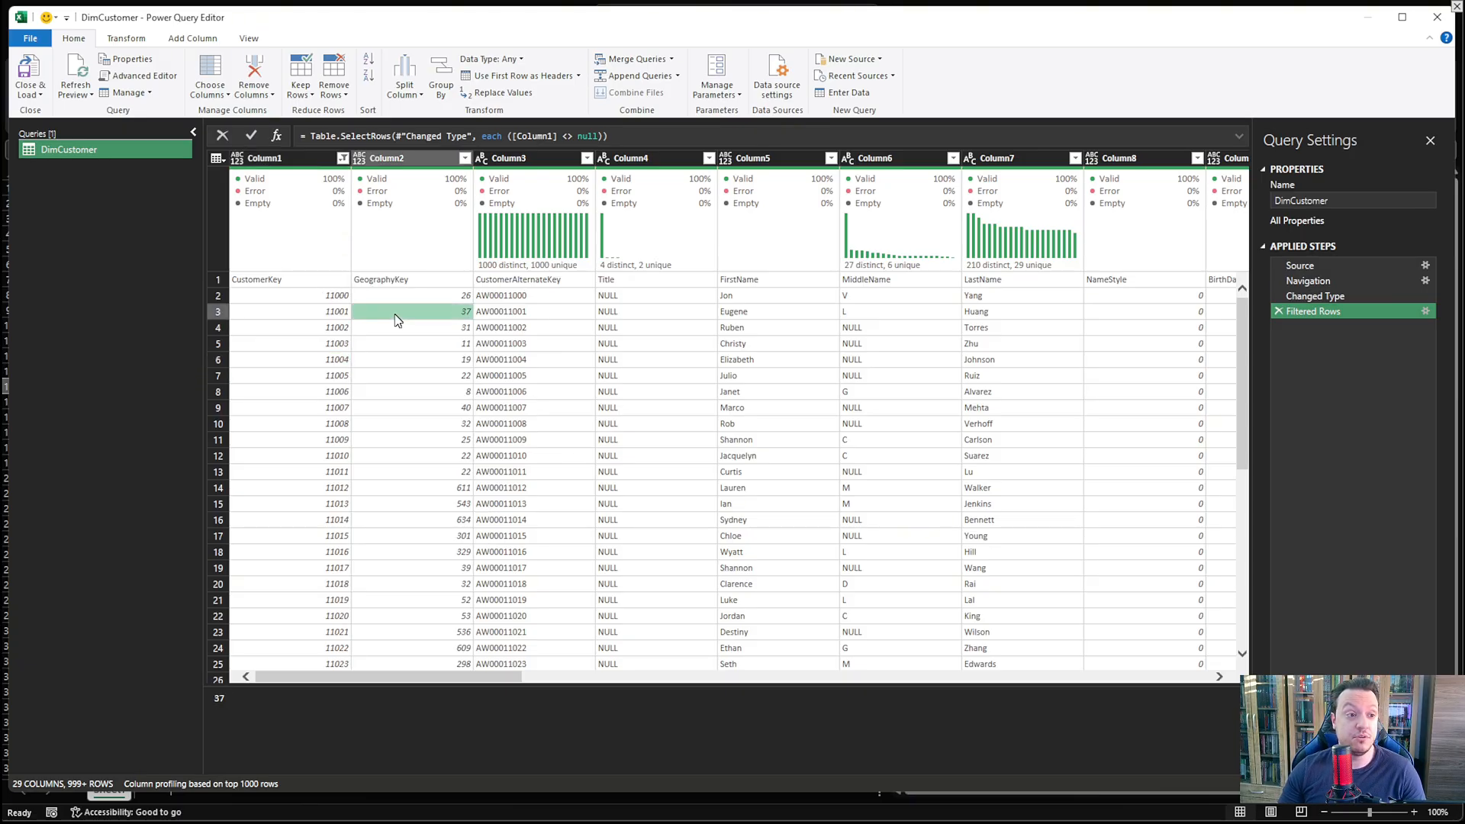
click(485, 82)
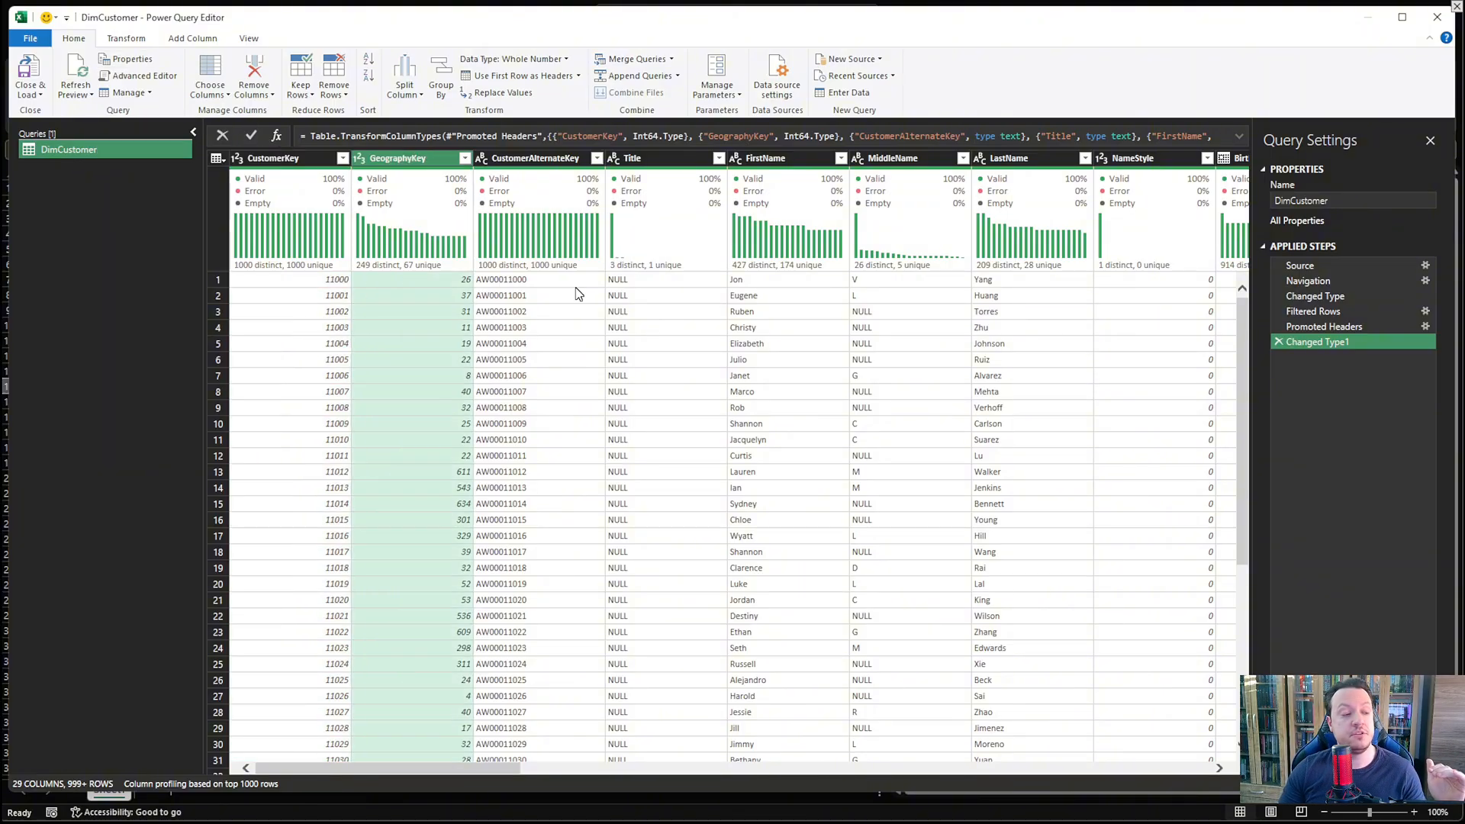
Load the DimCustomer query as a table in a new worksheet and look through the loaded rows.
click(28, 95)
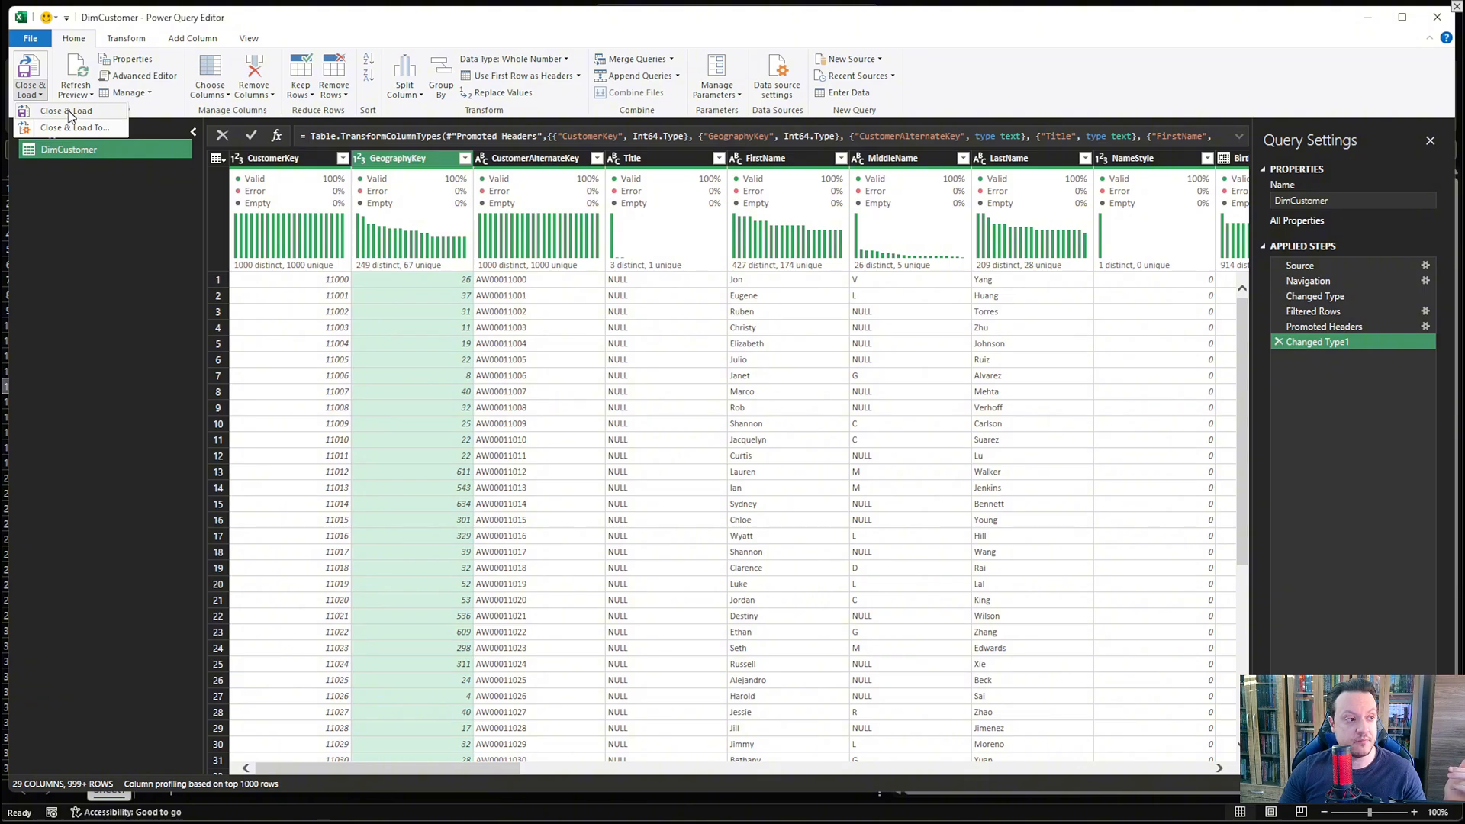
click(61, 129)
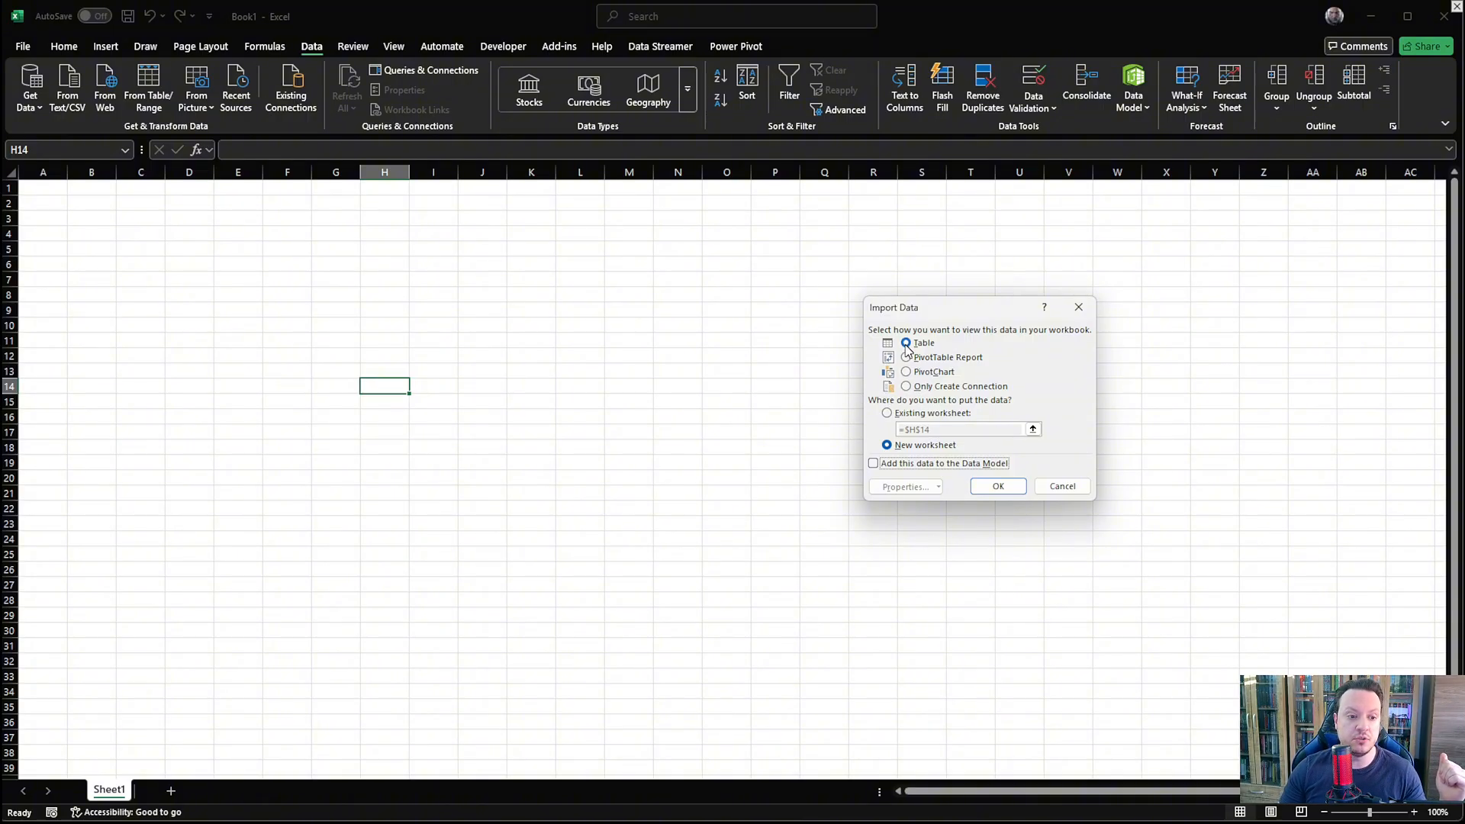
click(998, 488)
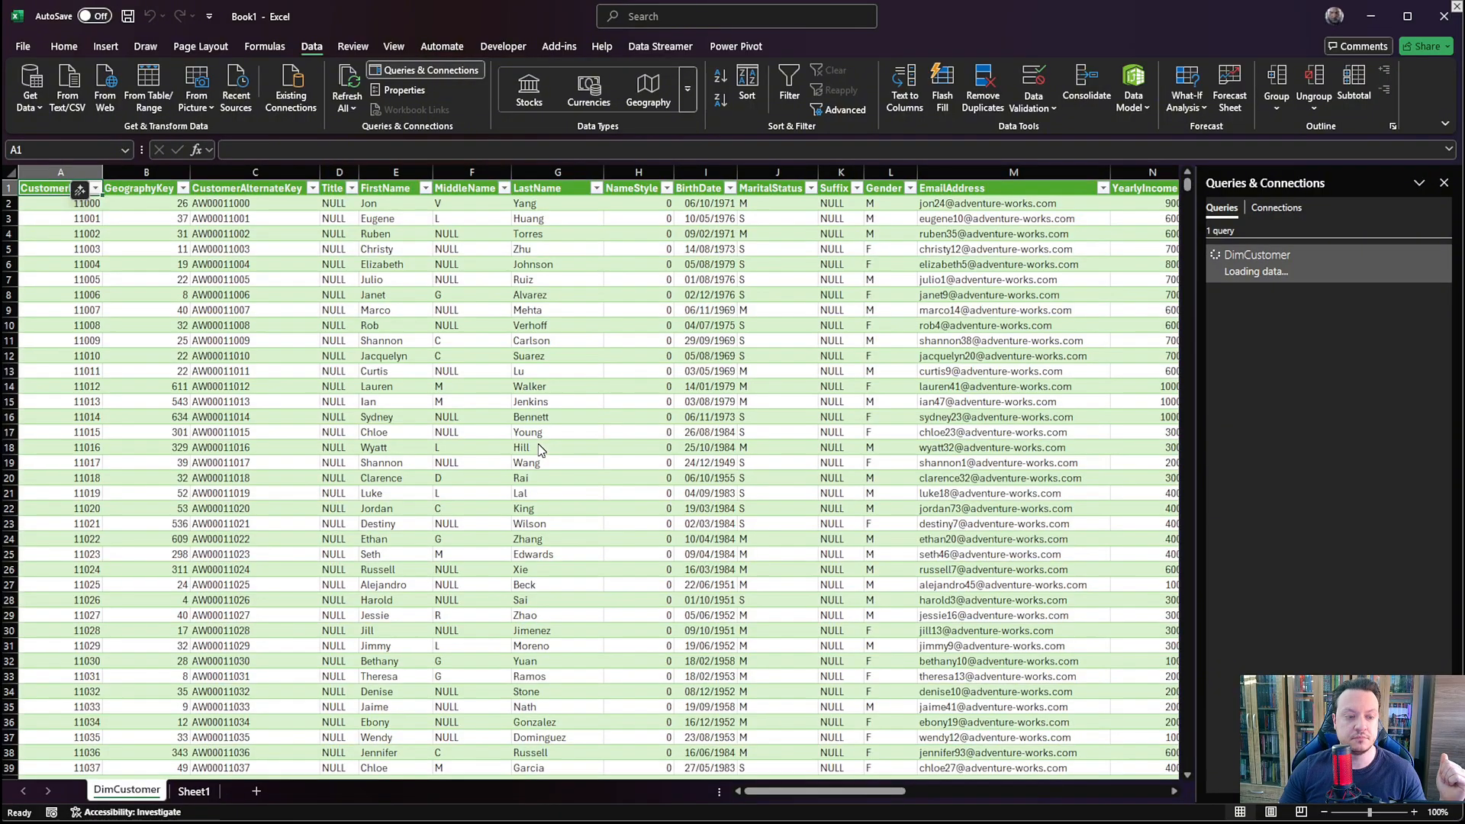
click(240, 357)
scroll(239, 496, down, 12)
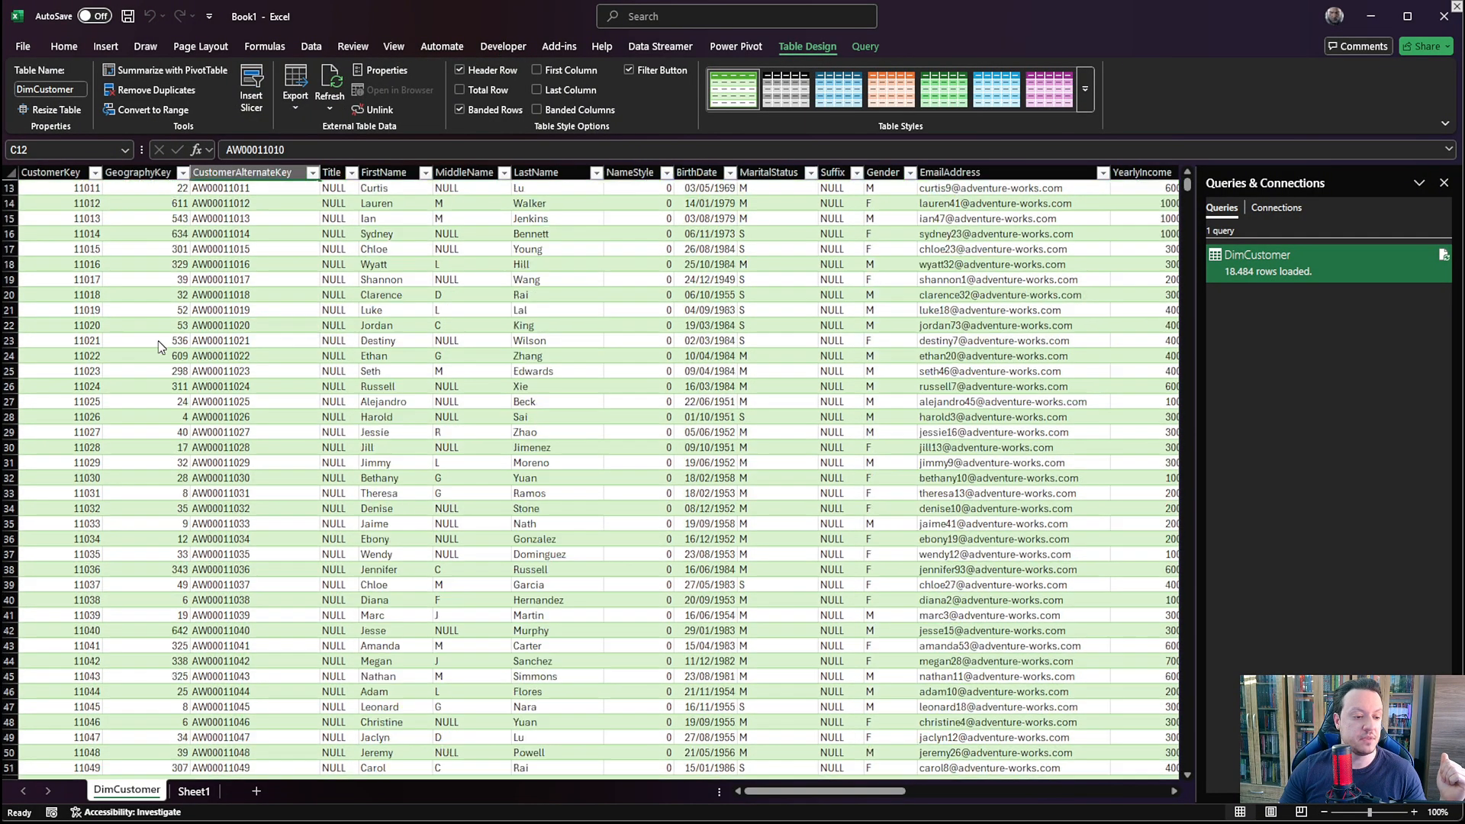
scroll(238, 500, down, 20)
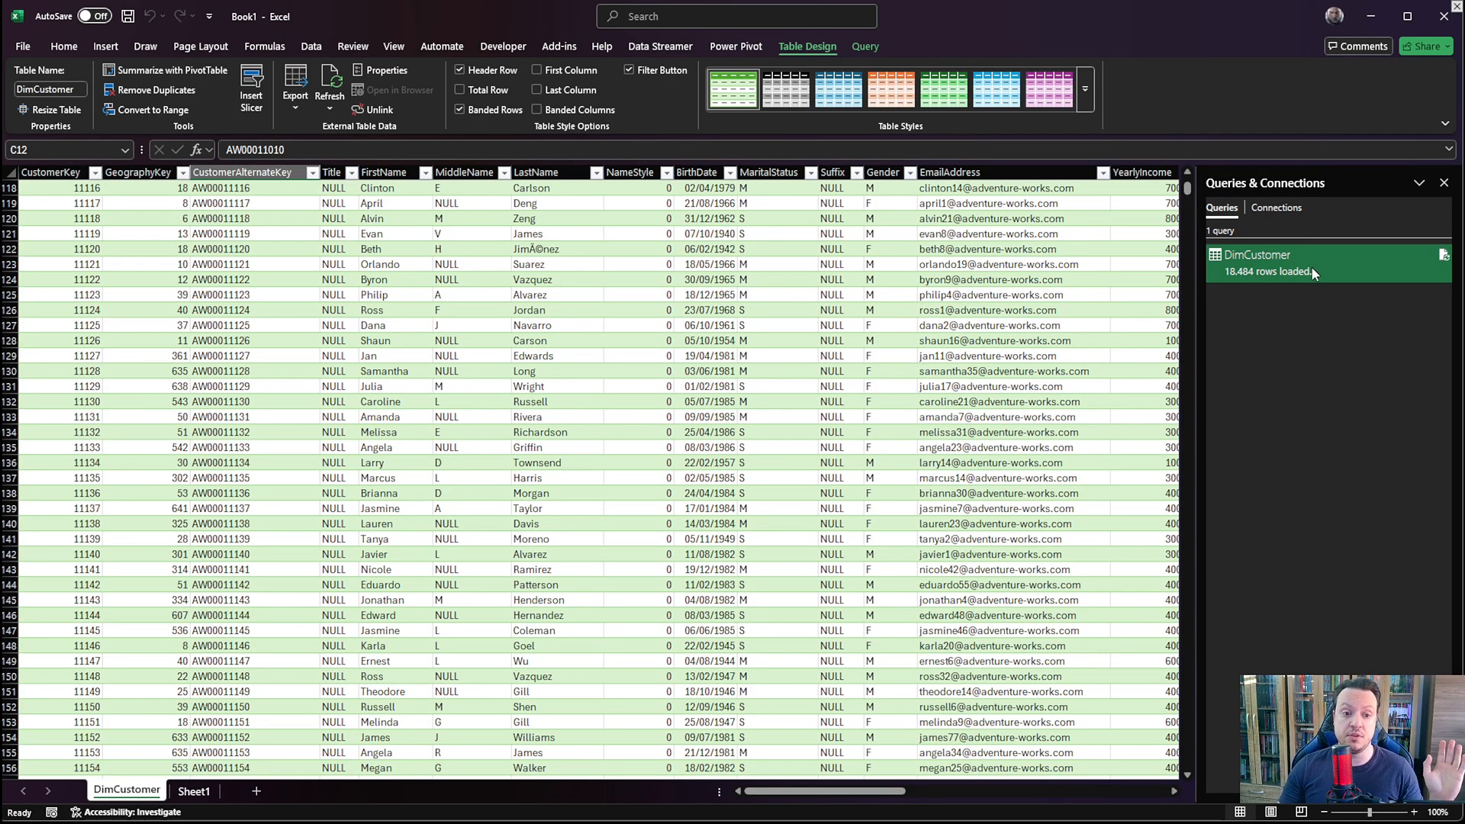
Preview the DimCustomer query's details and refresh the query from its source.
mouse_move(1236, 267)
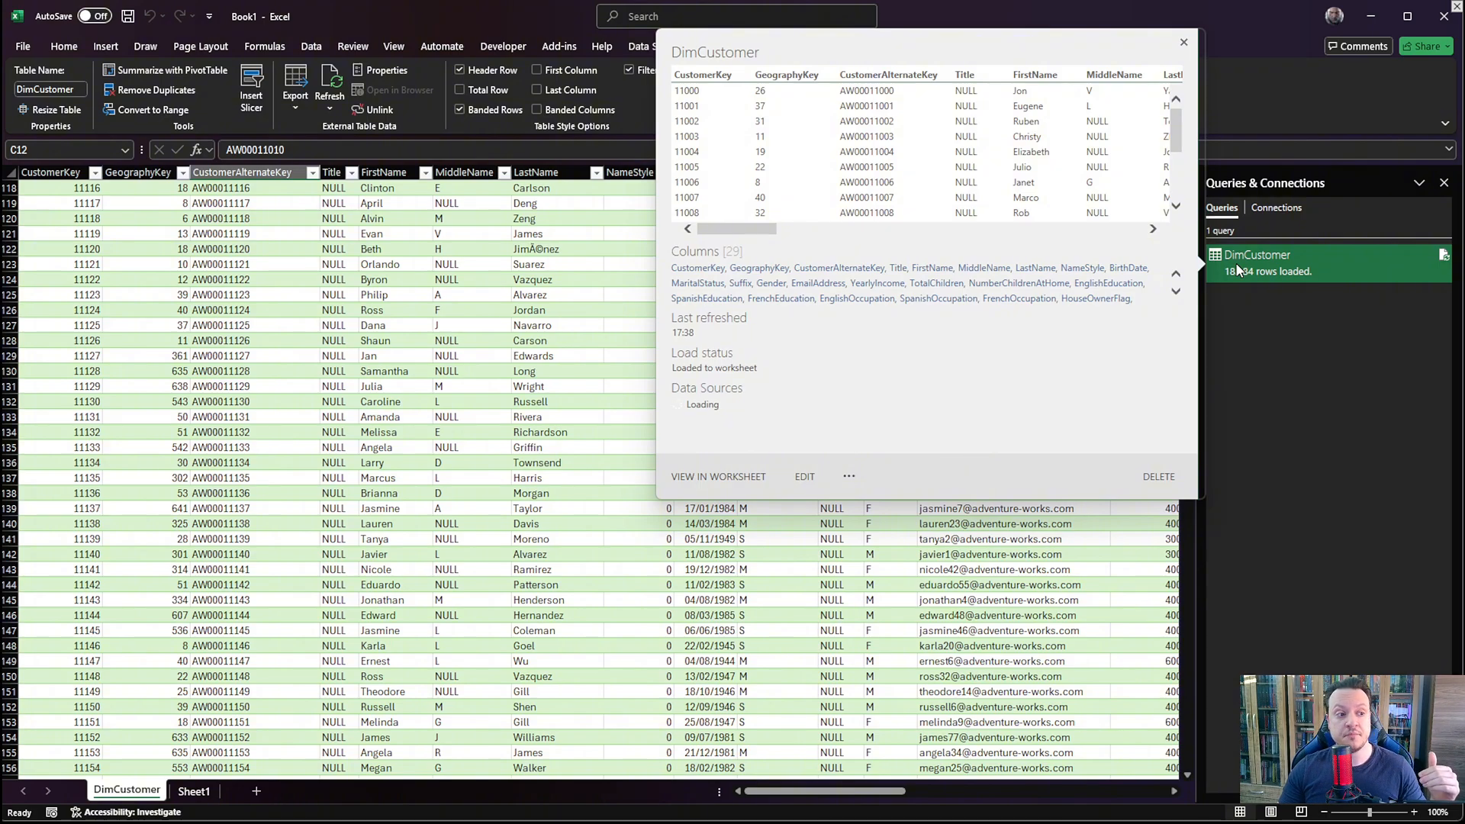
right_click(1266, 271)
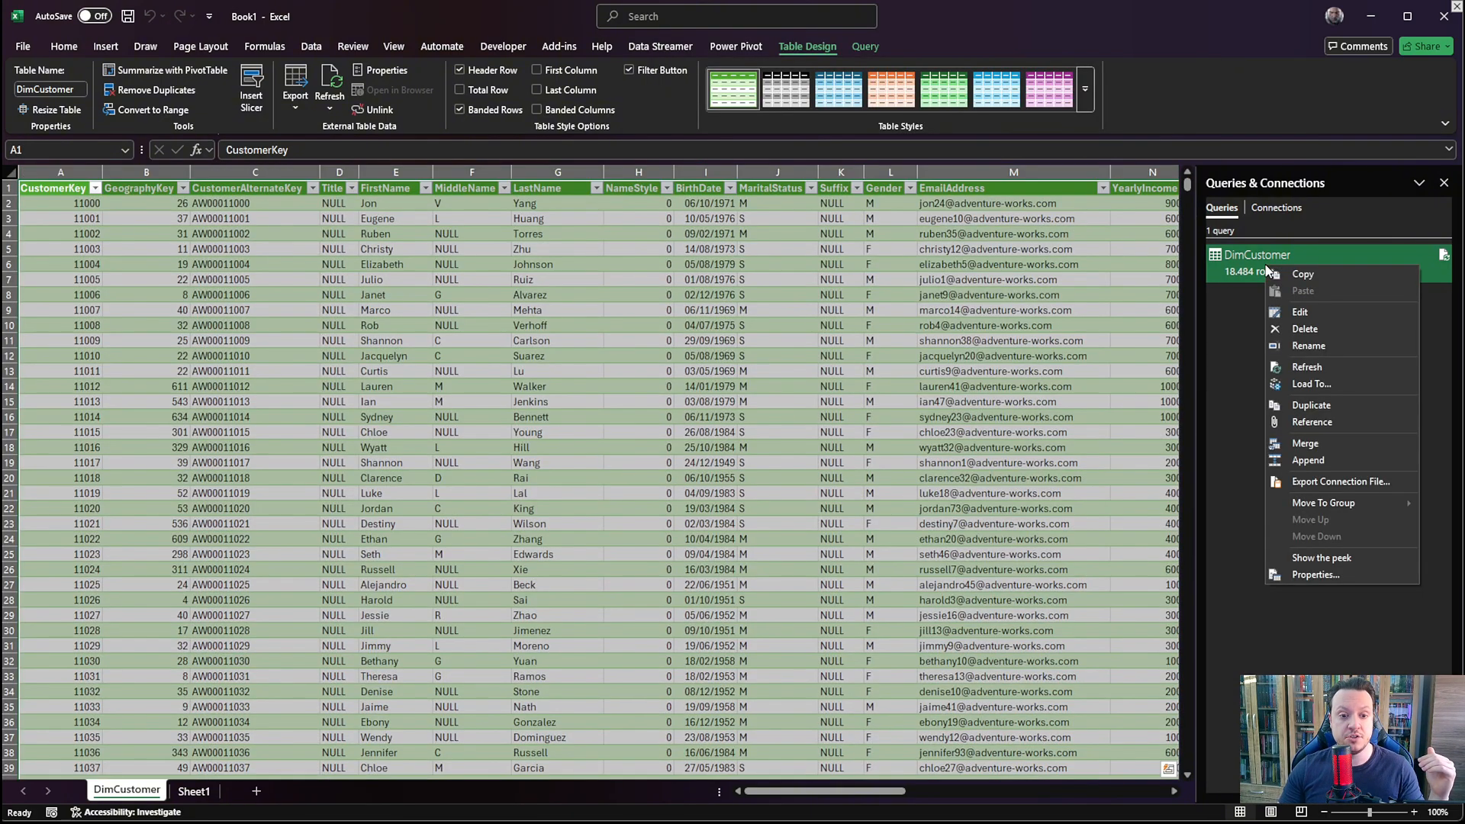
click(1320, 372)
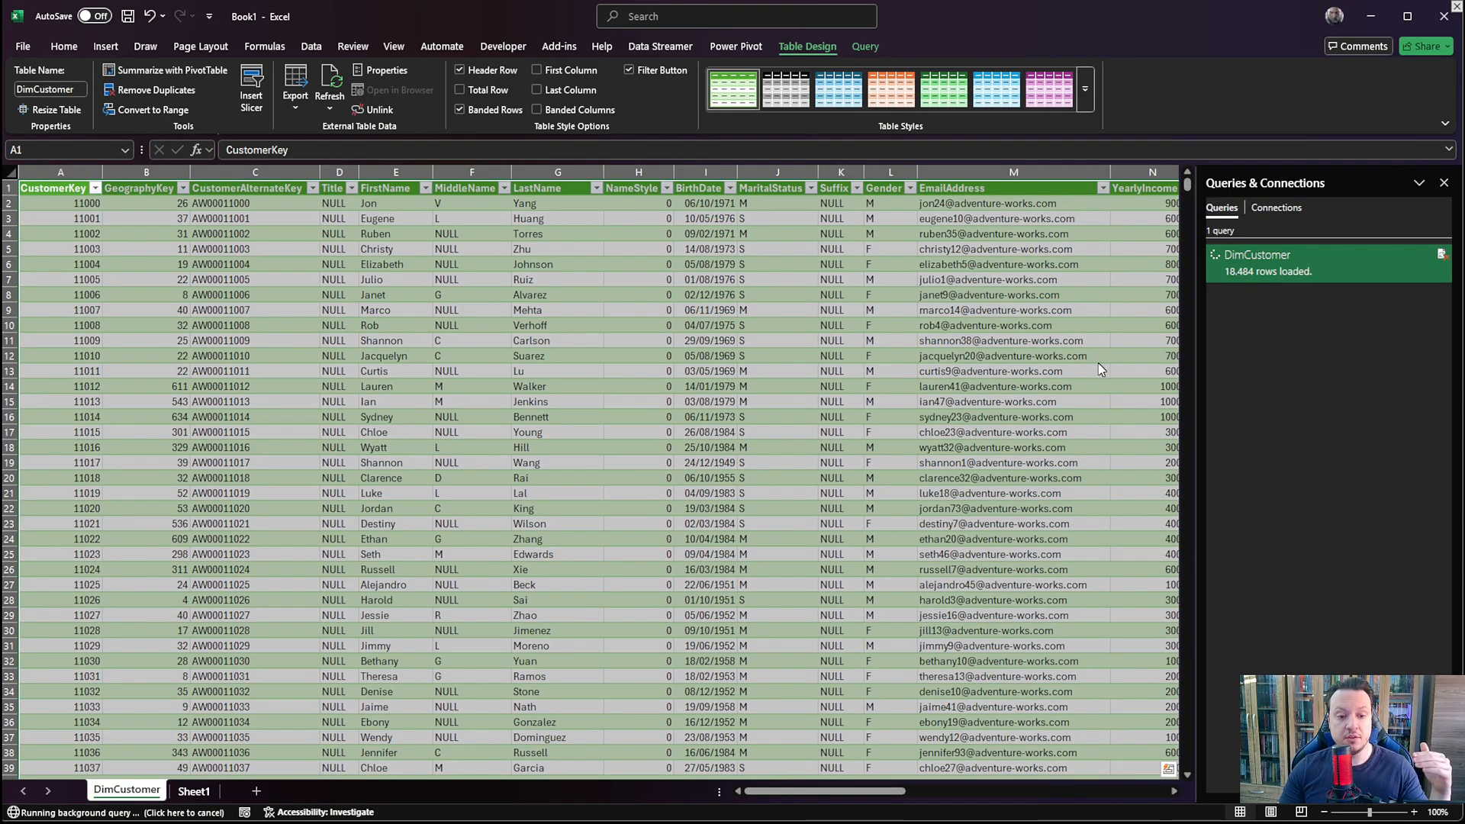
mouse_move(1319, 264)
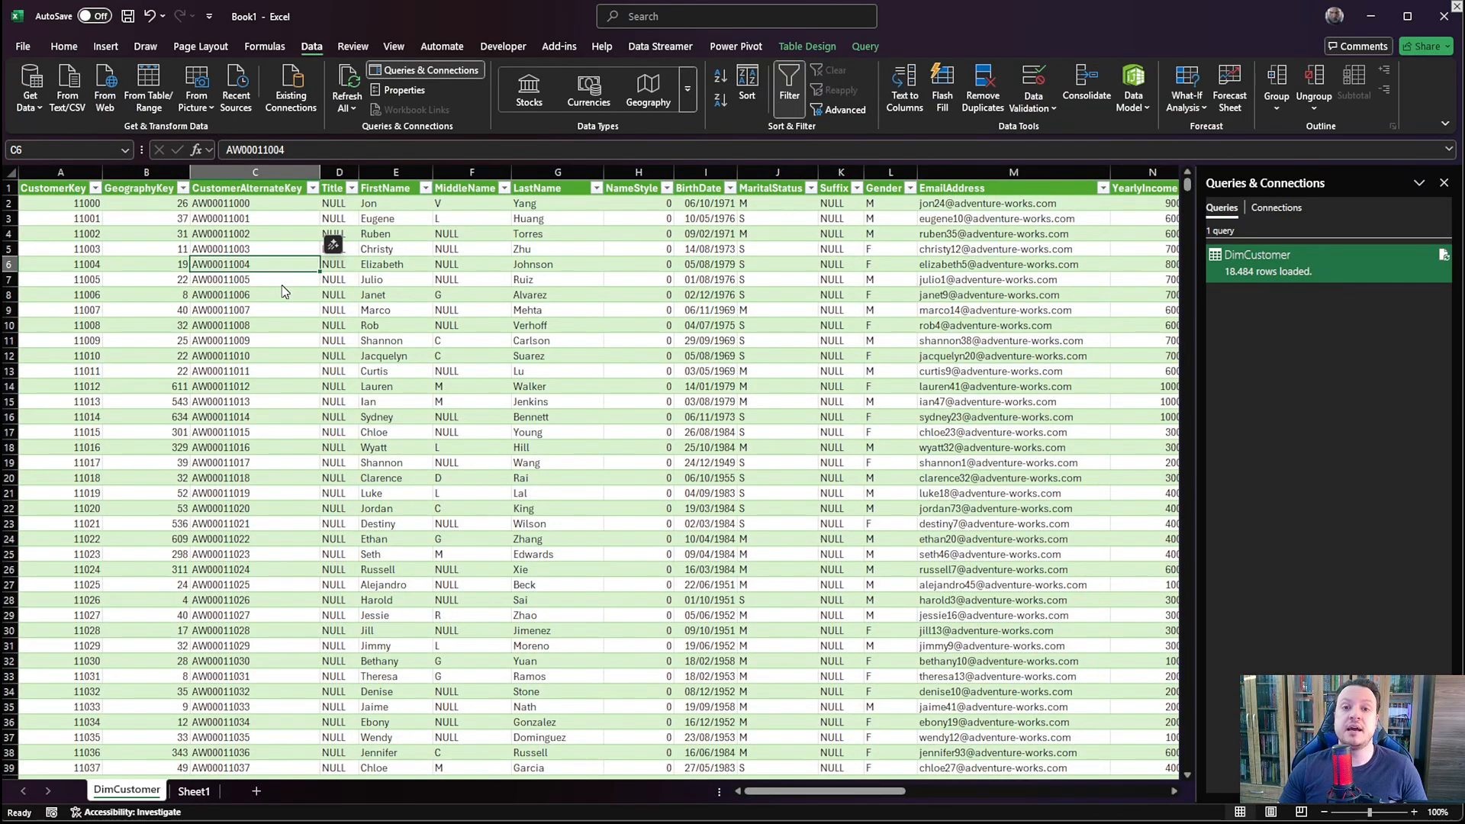
Get data from a folder, choosing CUSTOMERS in Área de Trabalho as the source.
click(27, 106)
mouse_move(55, 137)
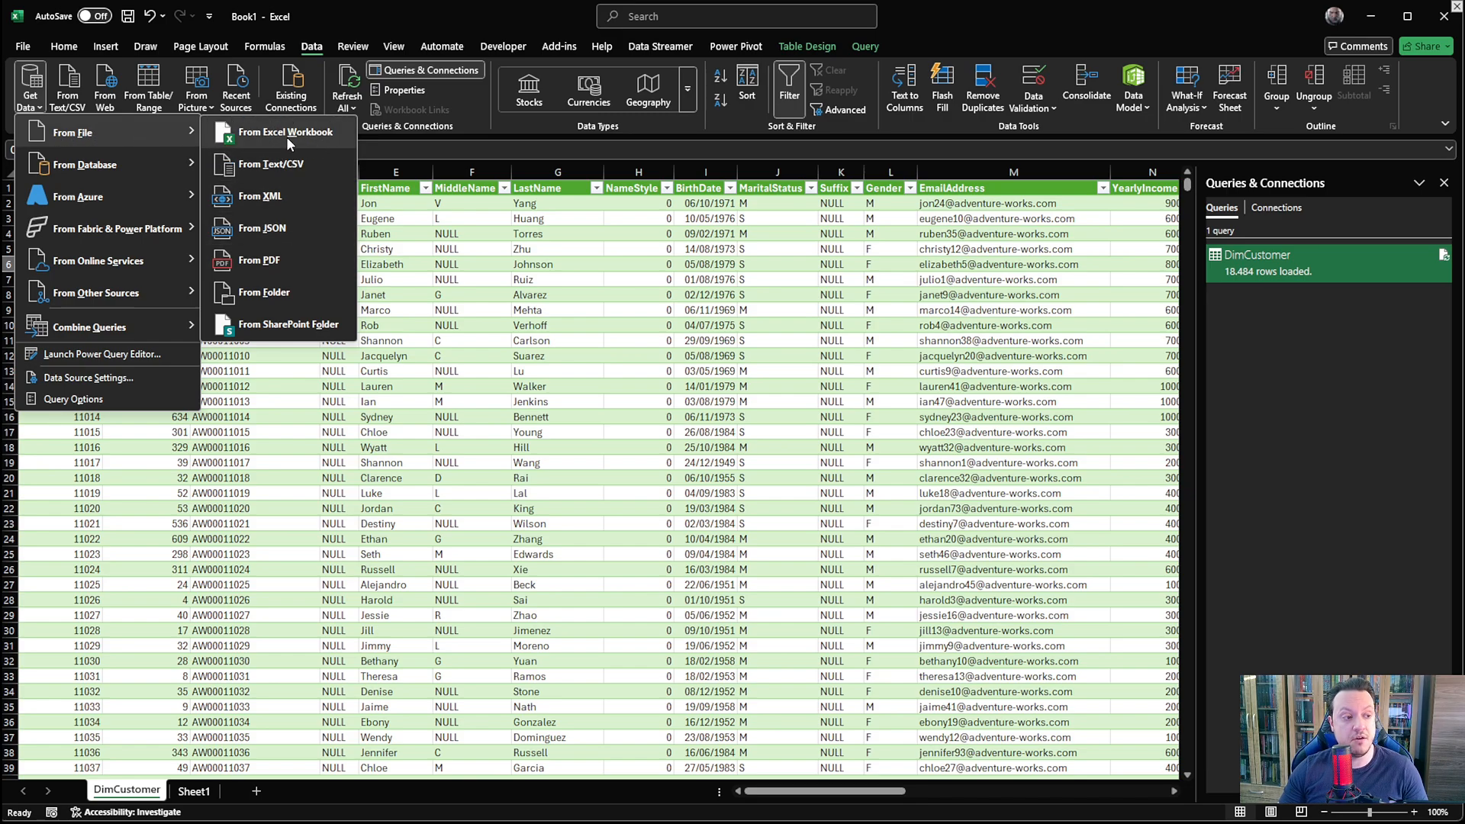
click(265, 294)
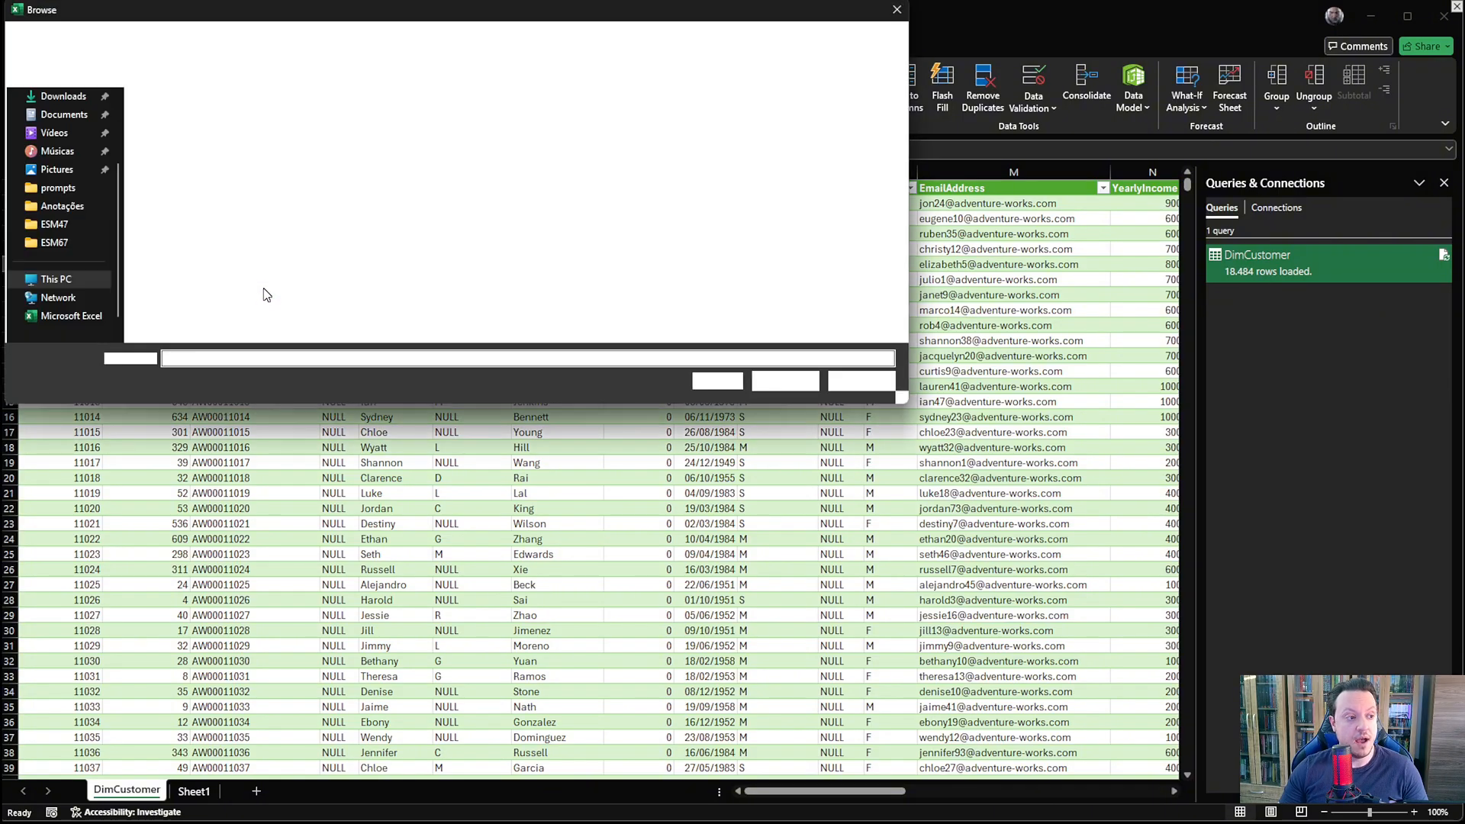
click(183, 120)
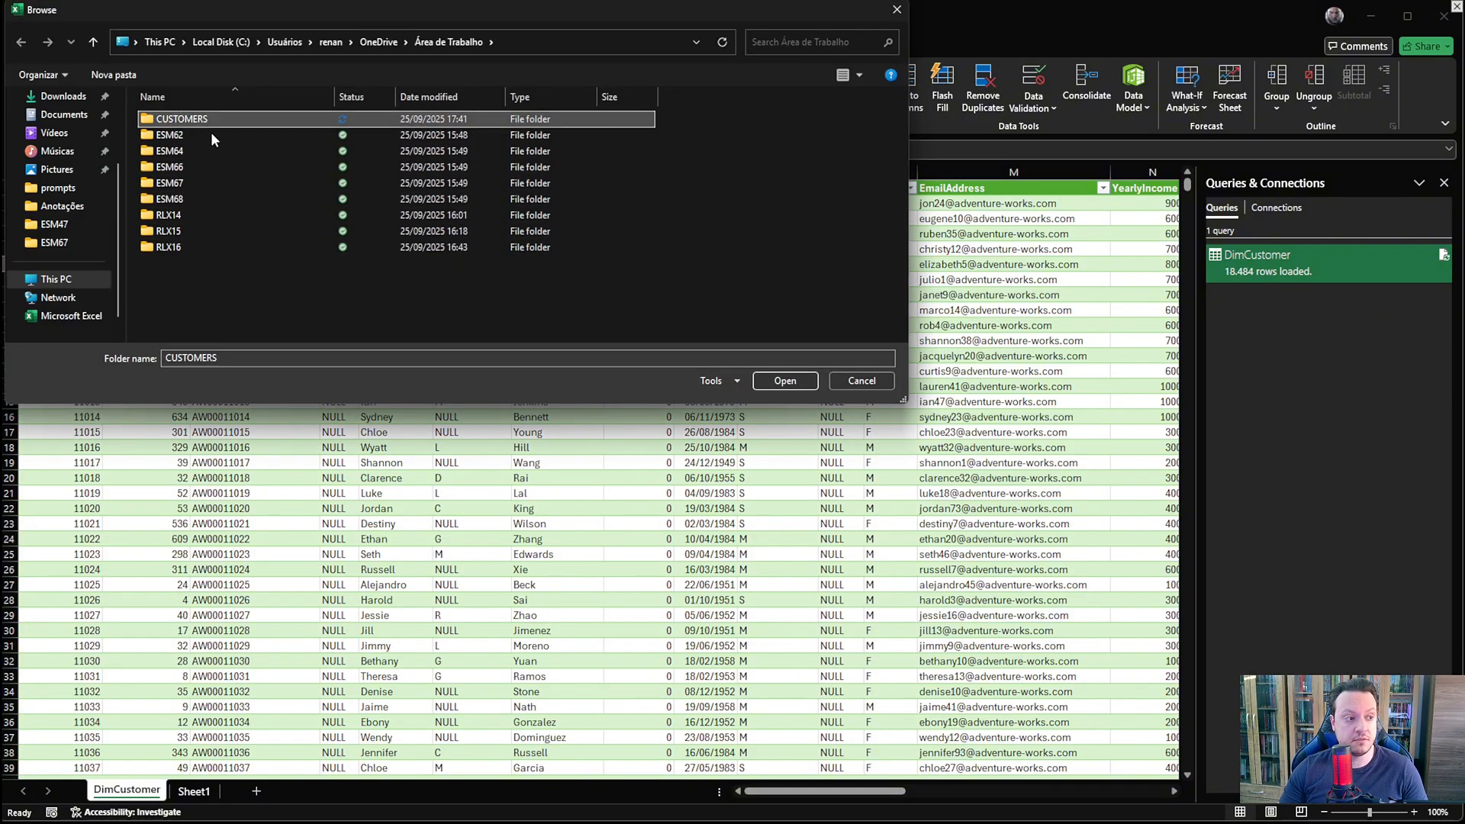
click(783, 381)
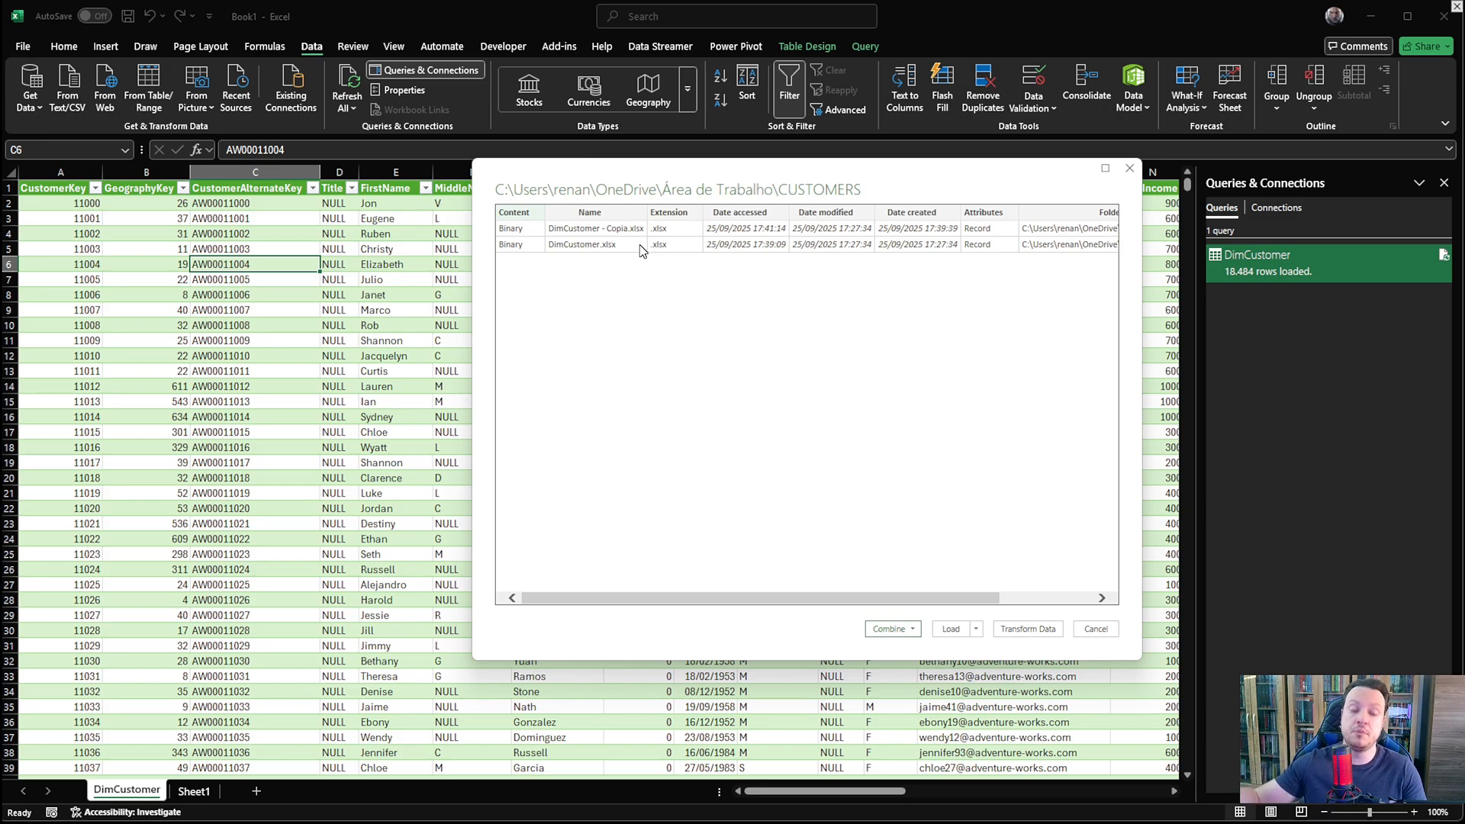
Combine and transform the CUSTOMERS folder's workbooks, extracting the DimCustomer sheet and keeping the first file as the sample.
click(897, 632)
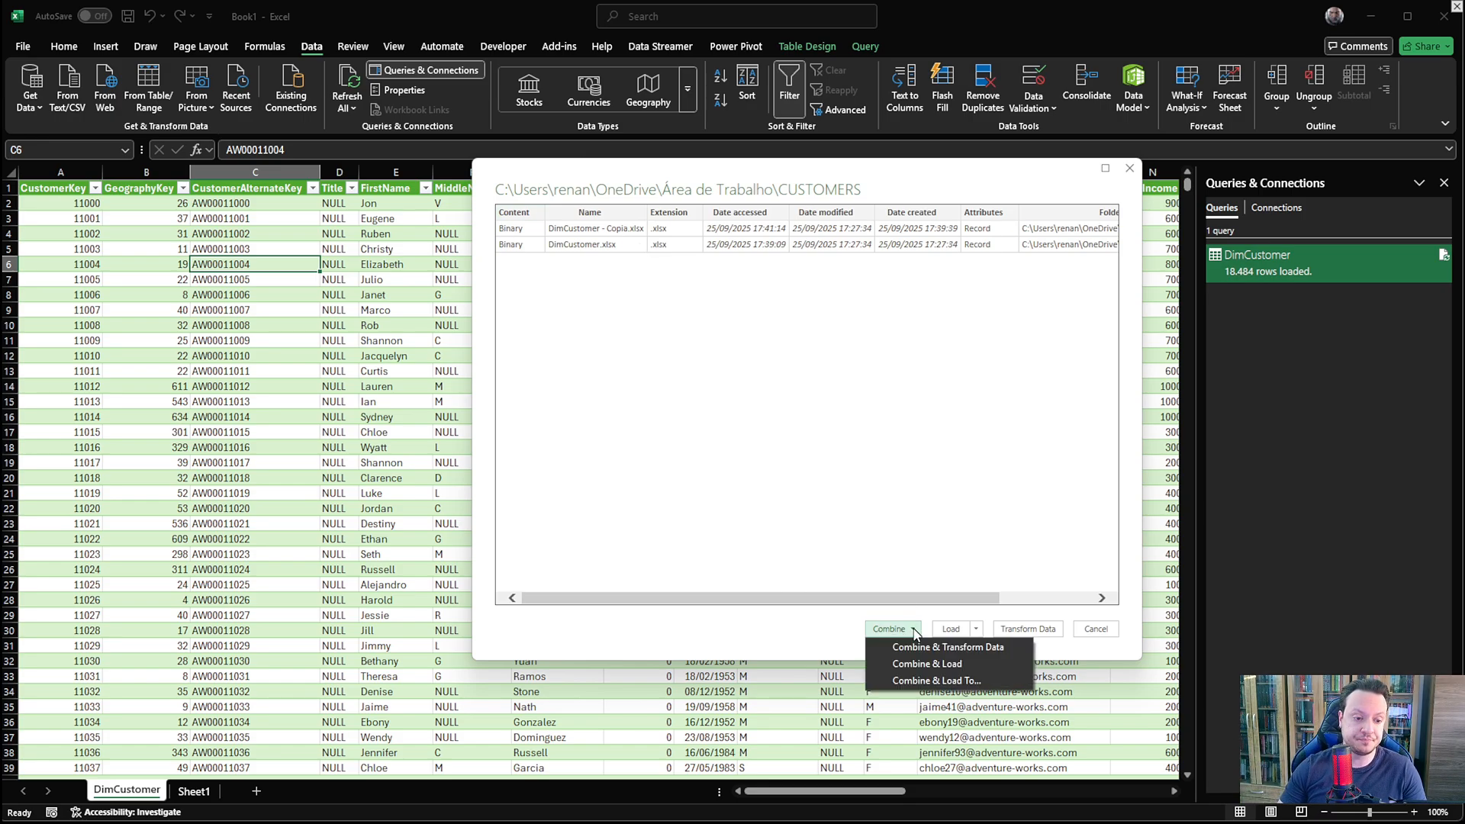
click(899, 648)
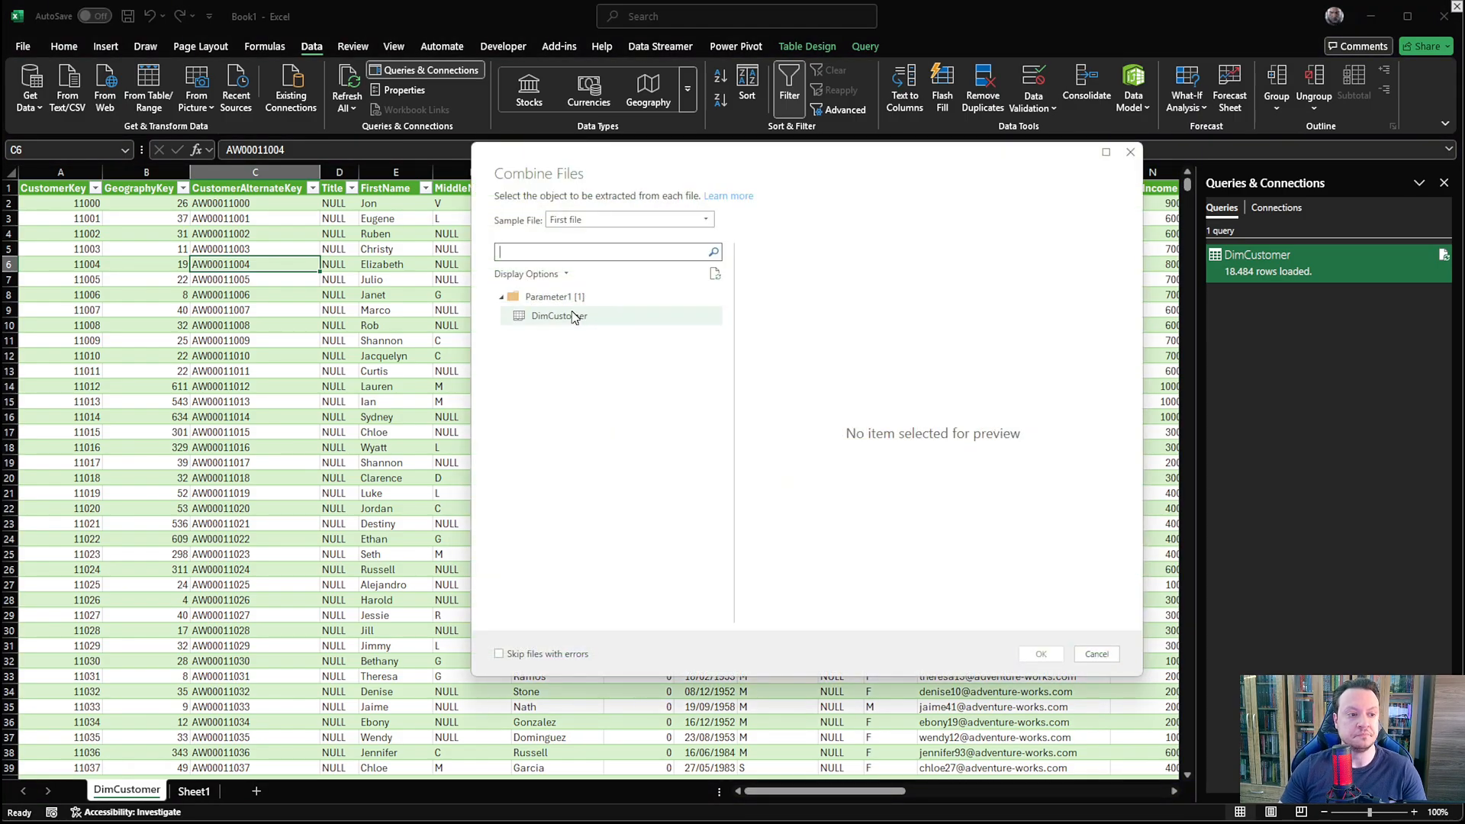
click(577, 324)
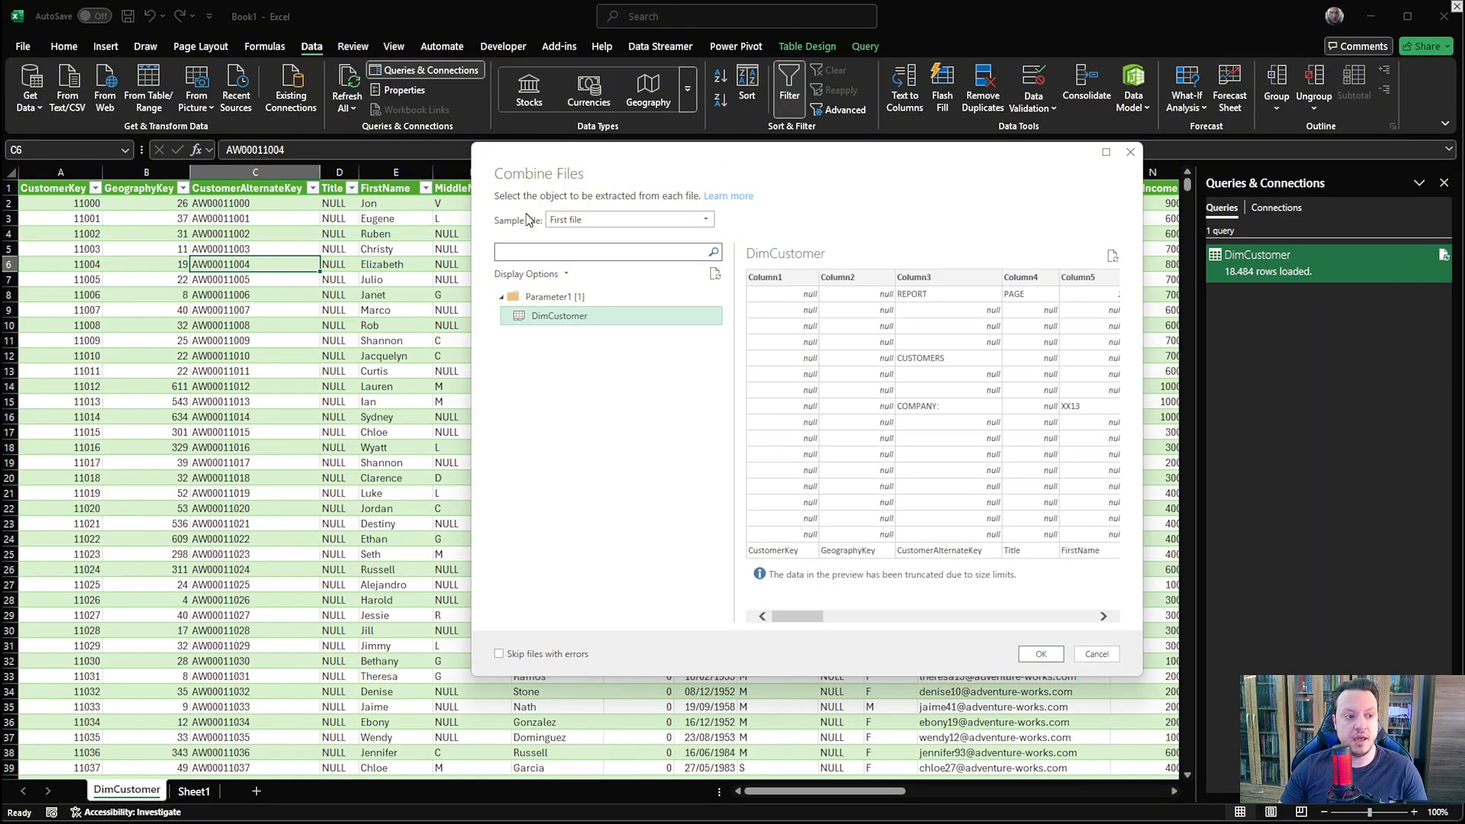
click(582, 222)
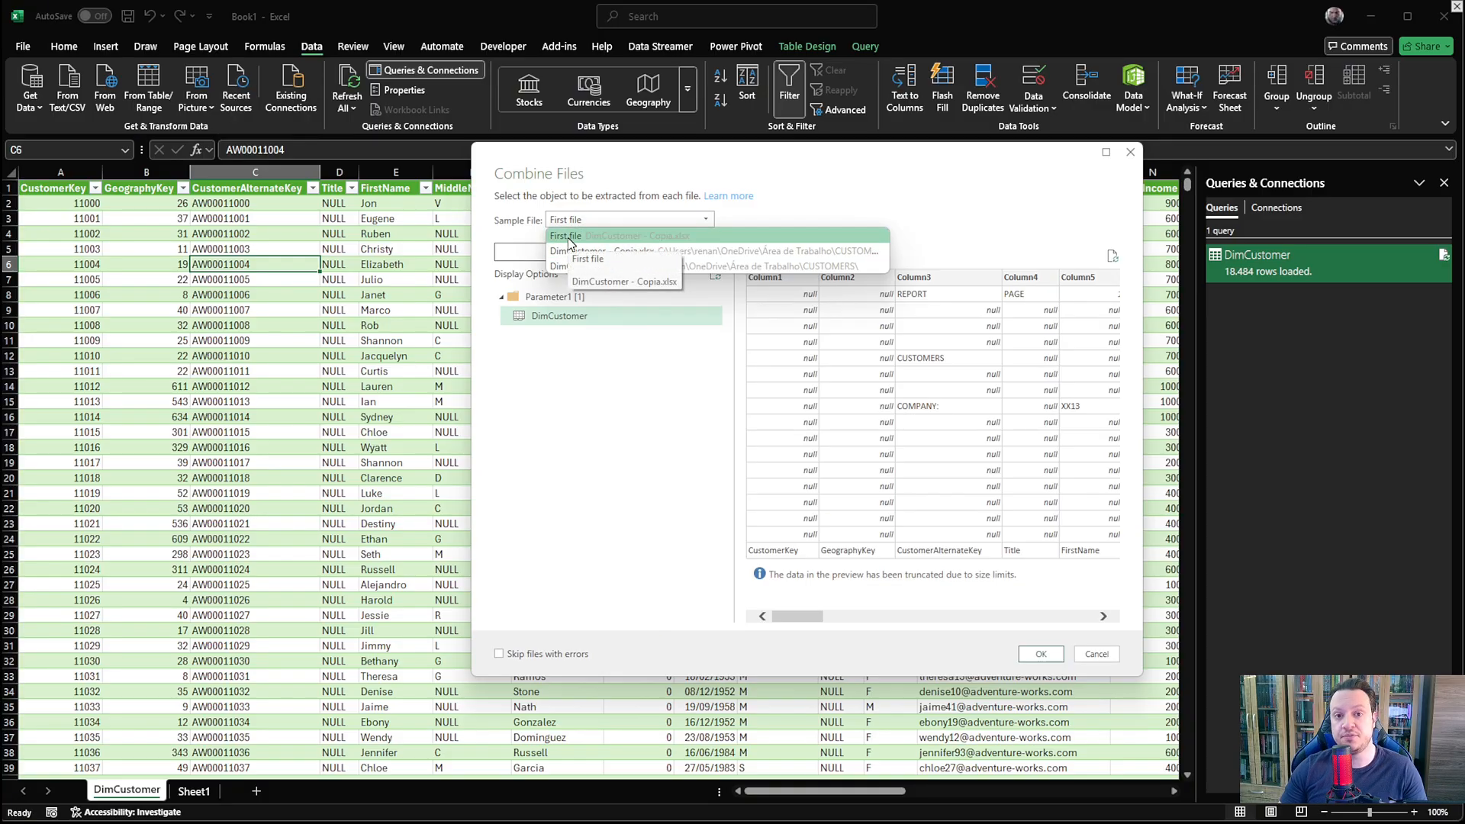
click(884, 200)
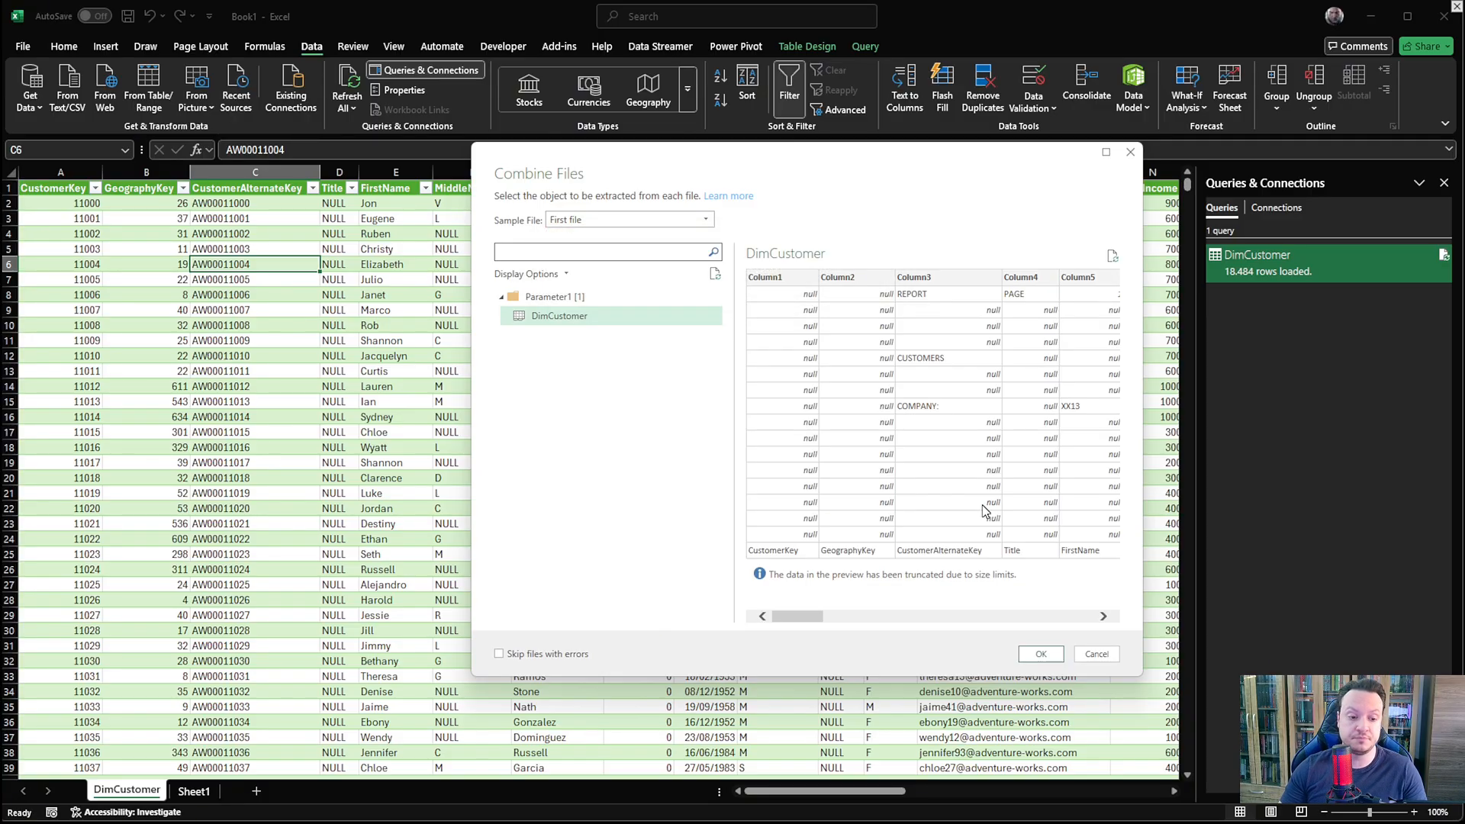
click(1041, 654)
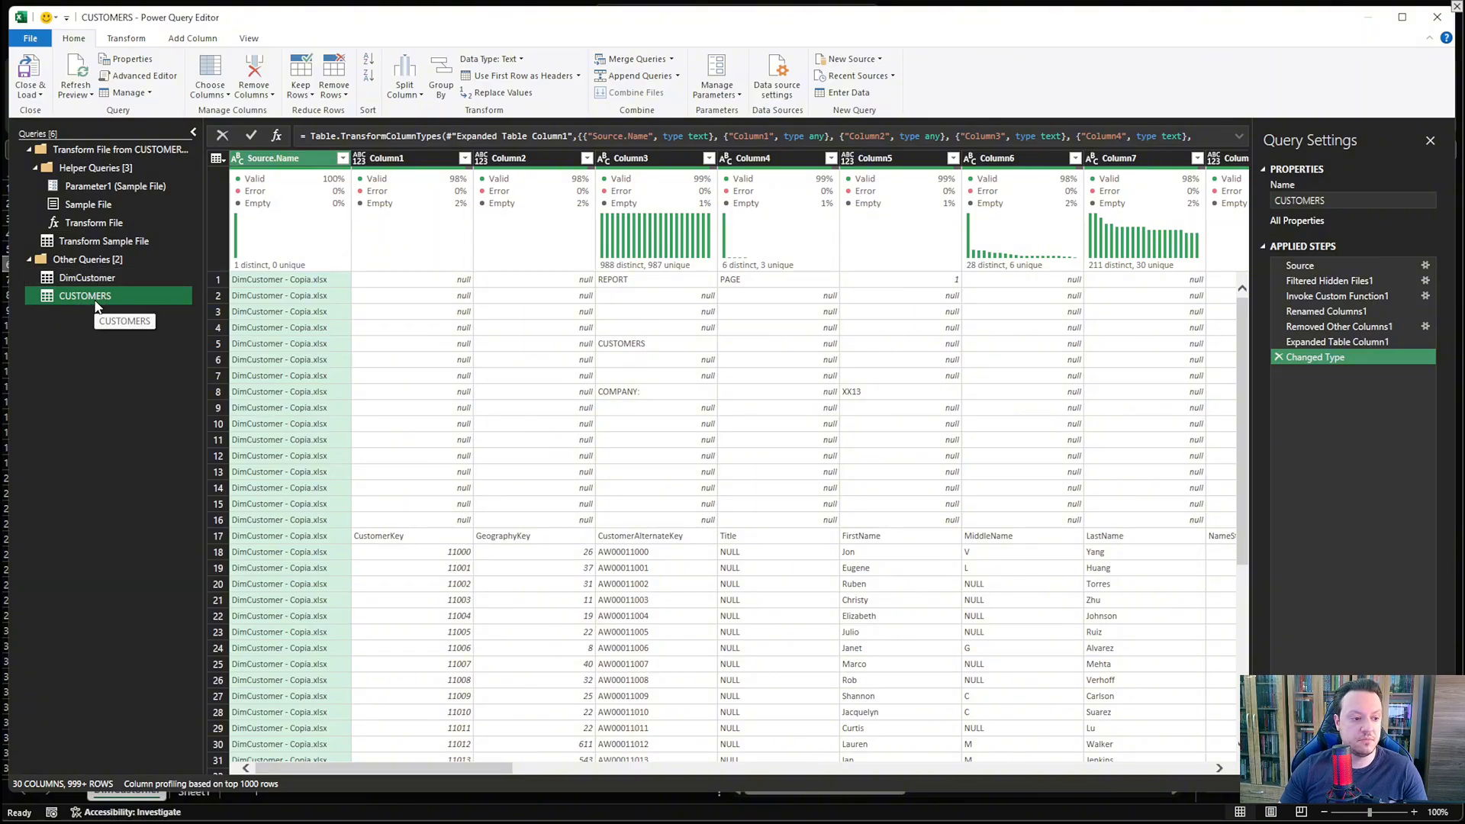
Look through the combined CUSTOMERS rows and check the Source.Name column's filter values and distribution.
scroll(318, 343, down, 15)
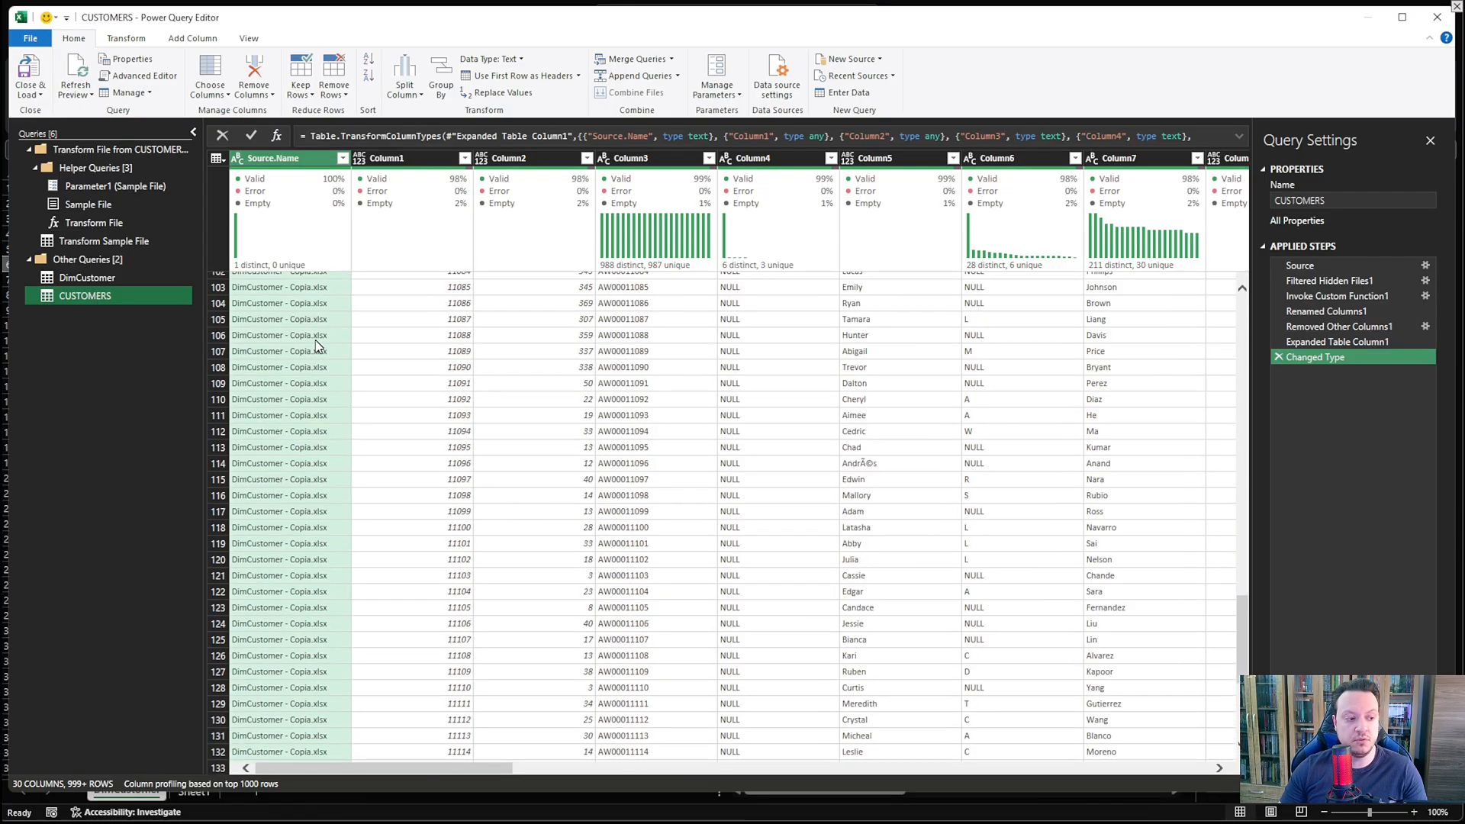
scroll(318, 315, up, 17)
click(342, 158)
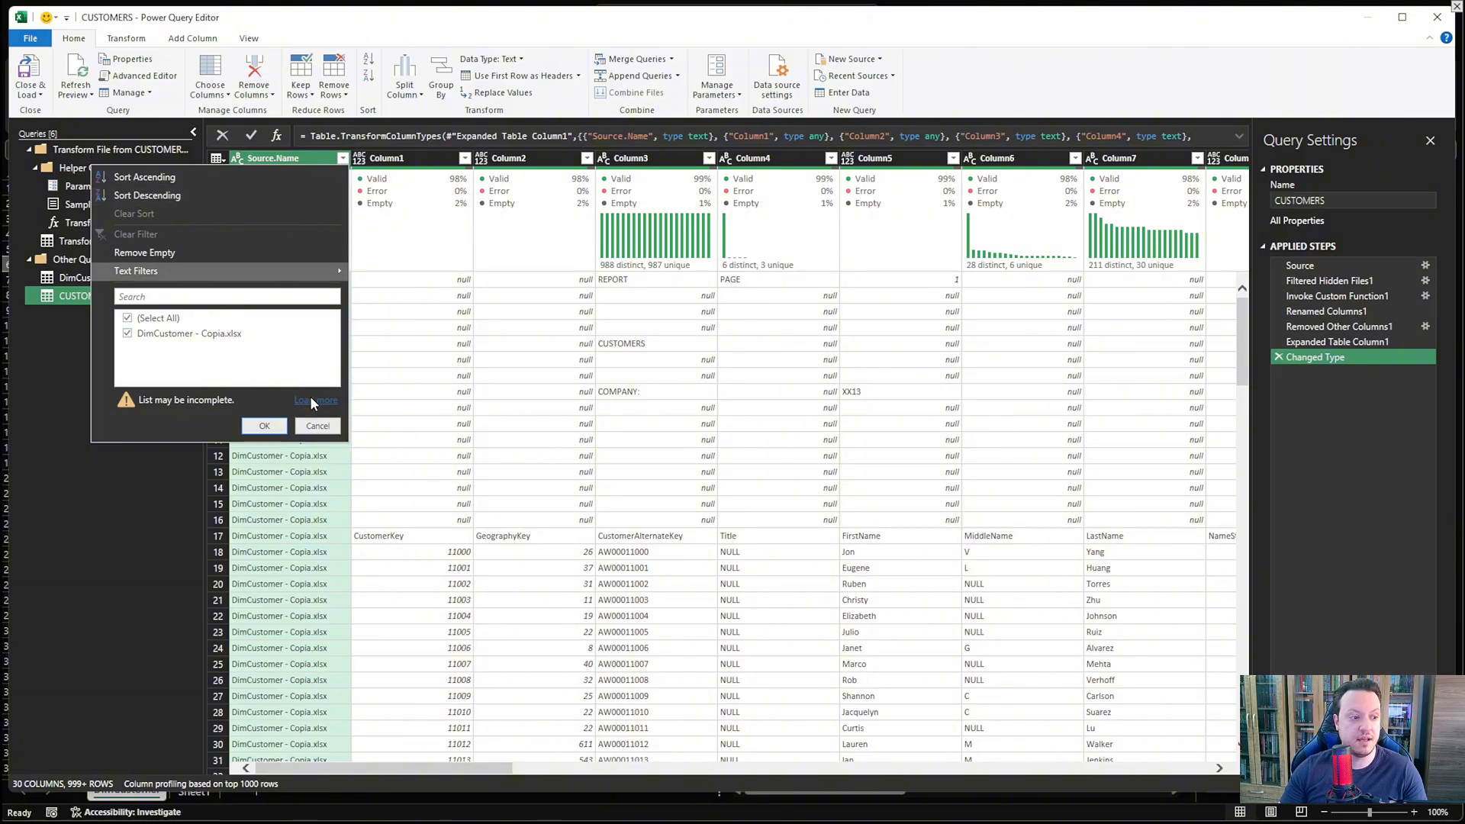
click(462, 298)
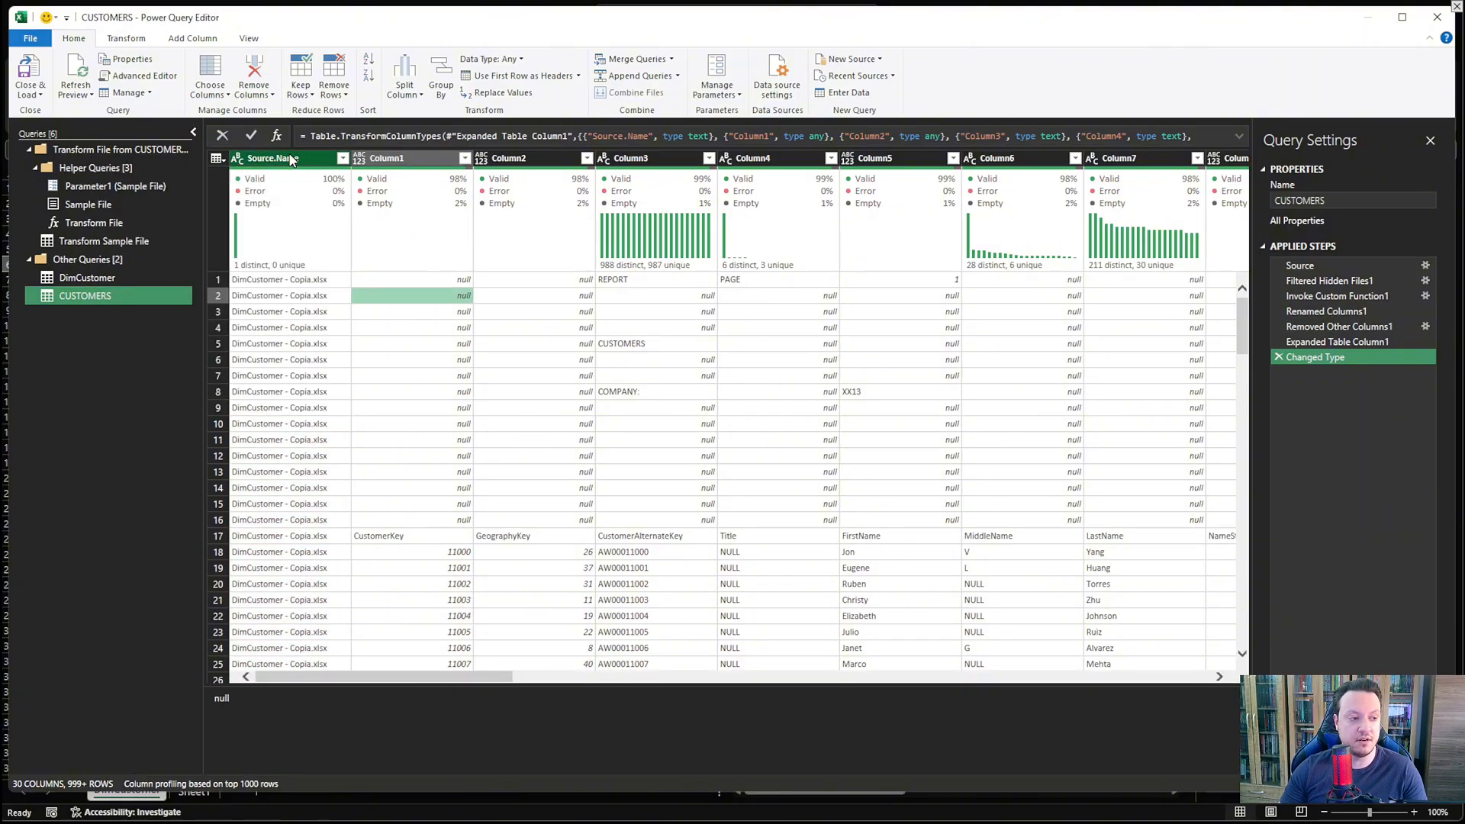
mouse_move(288, 193)
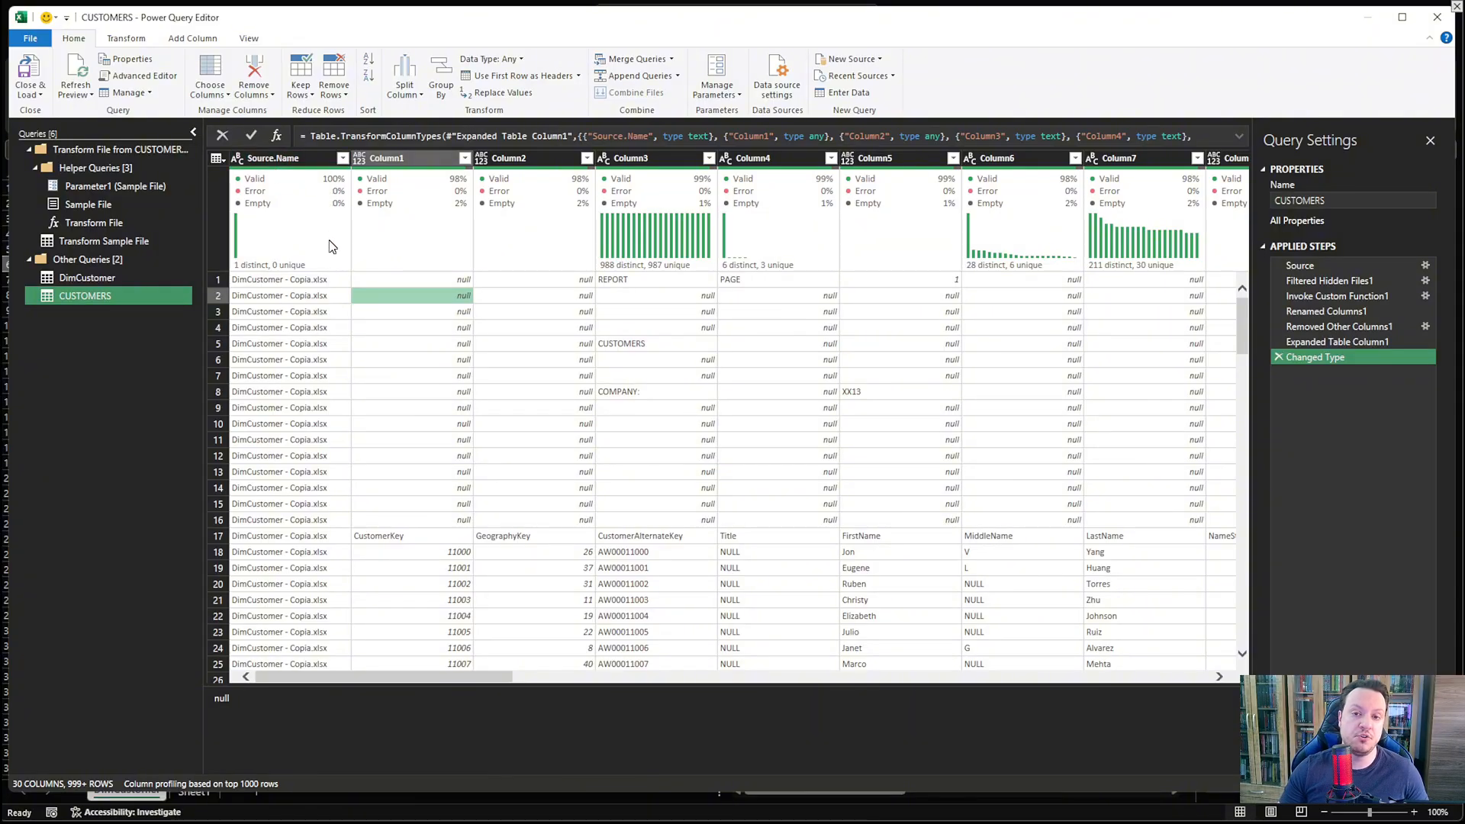
mouse_move(332, 246)
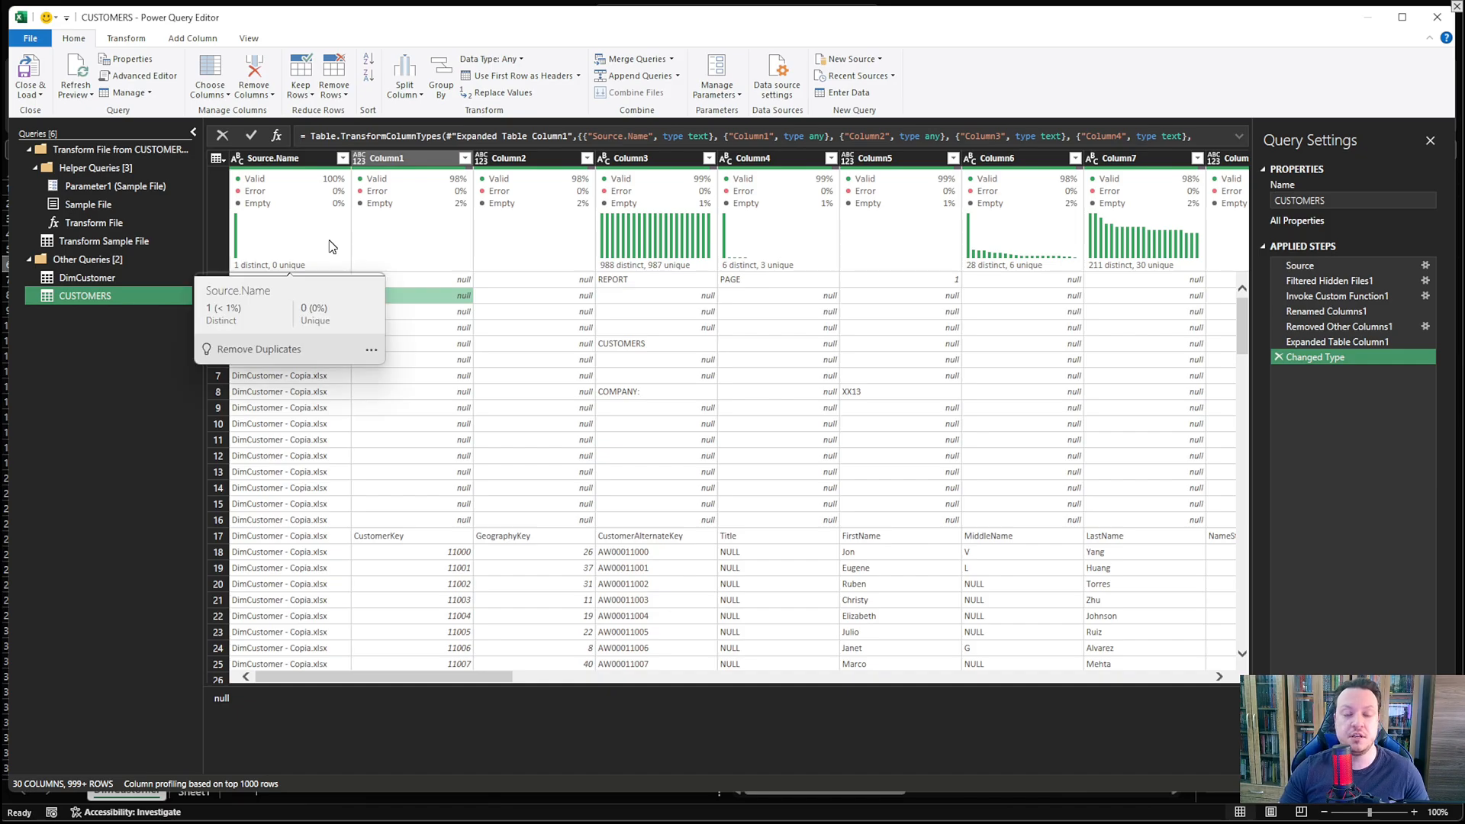
Load the full list of file names in the Source.Name filter, then leave the column unfiltered.
click(342, 157)
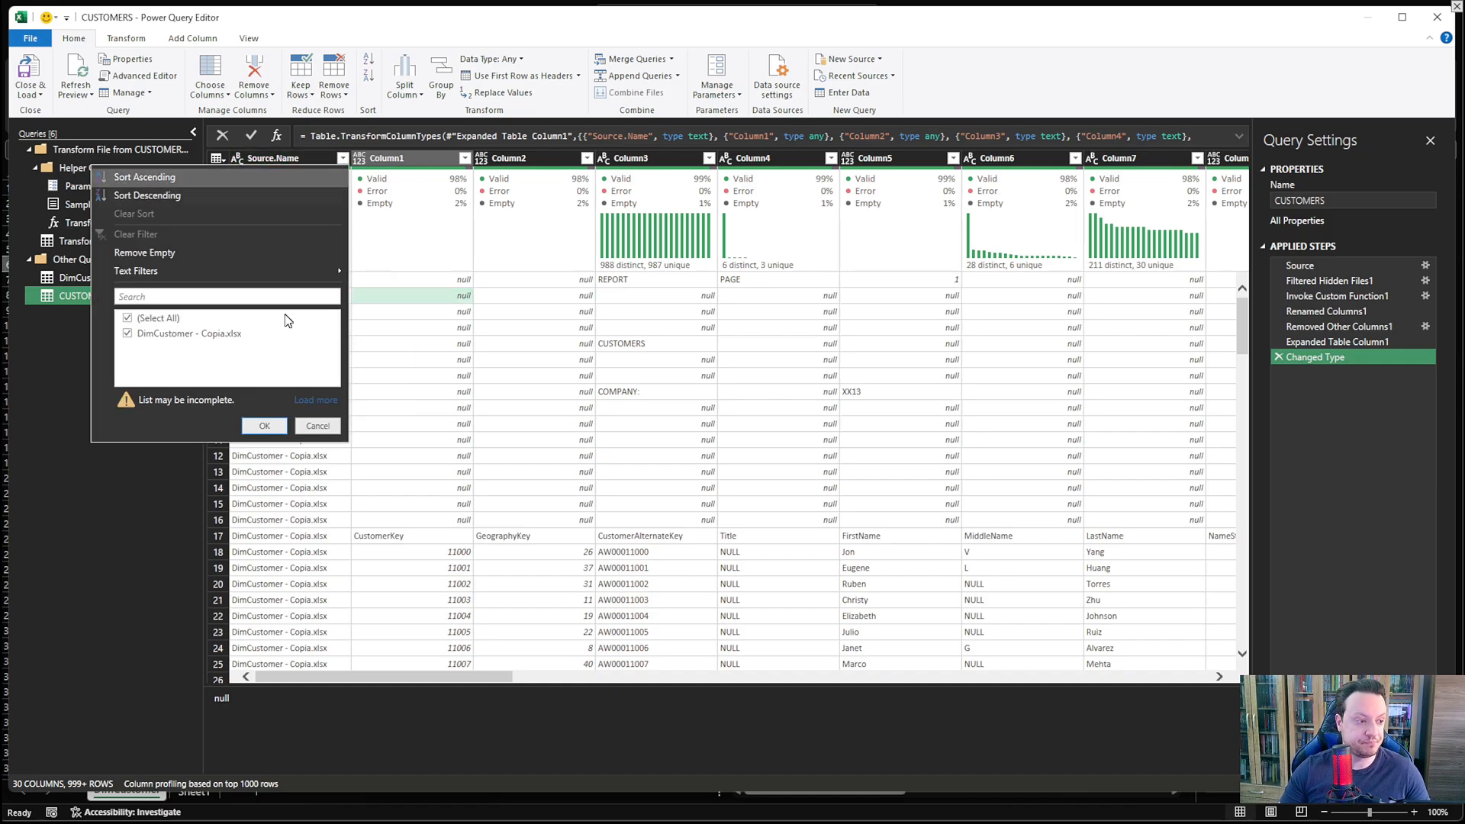
click(316, 399)
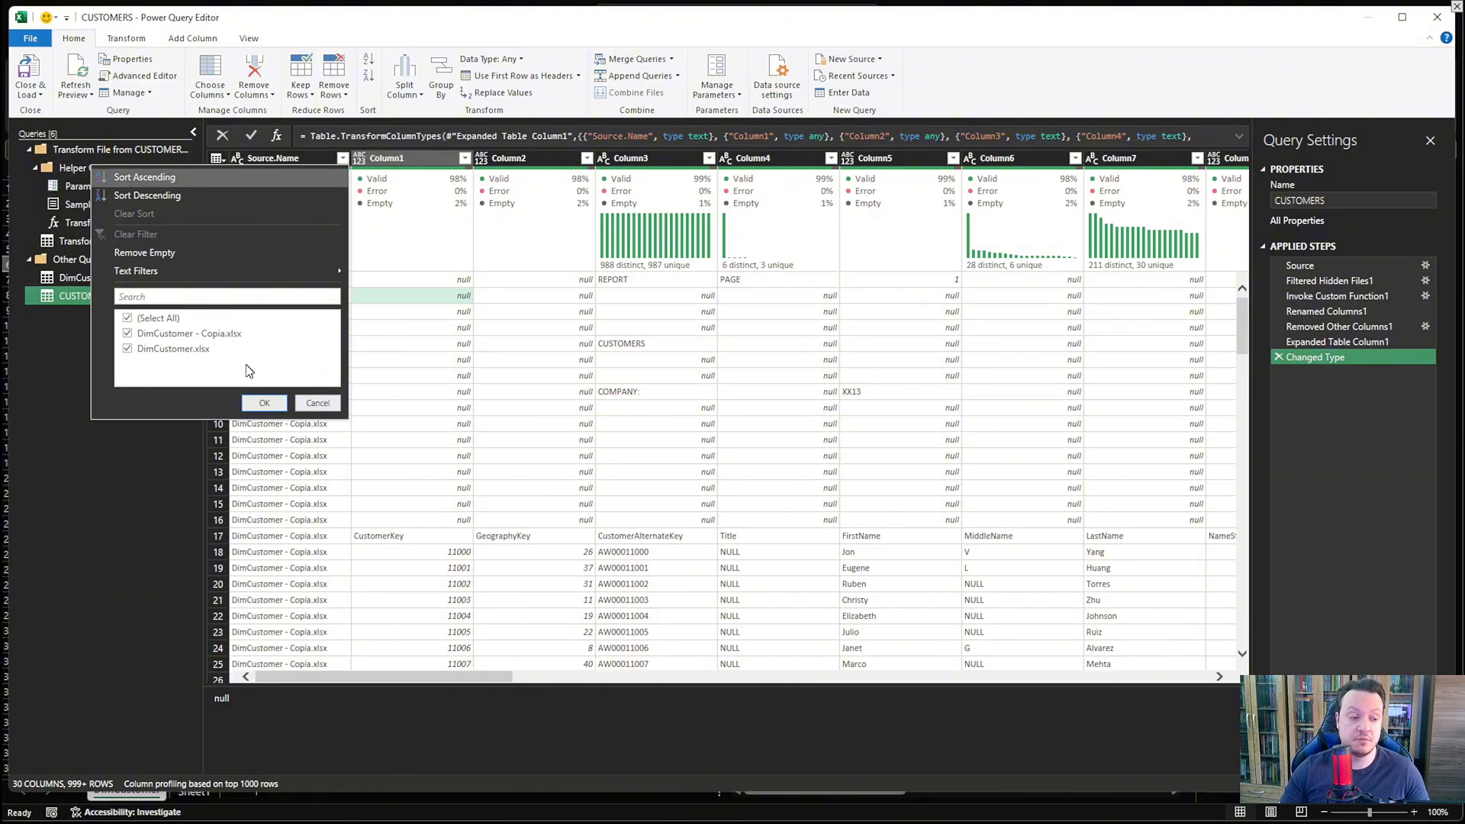
click(307, 403)
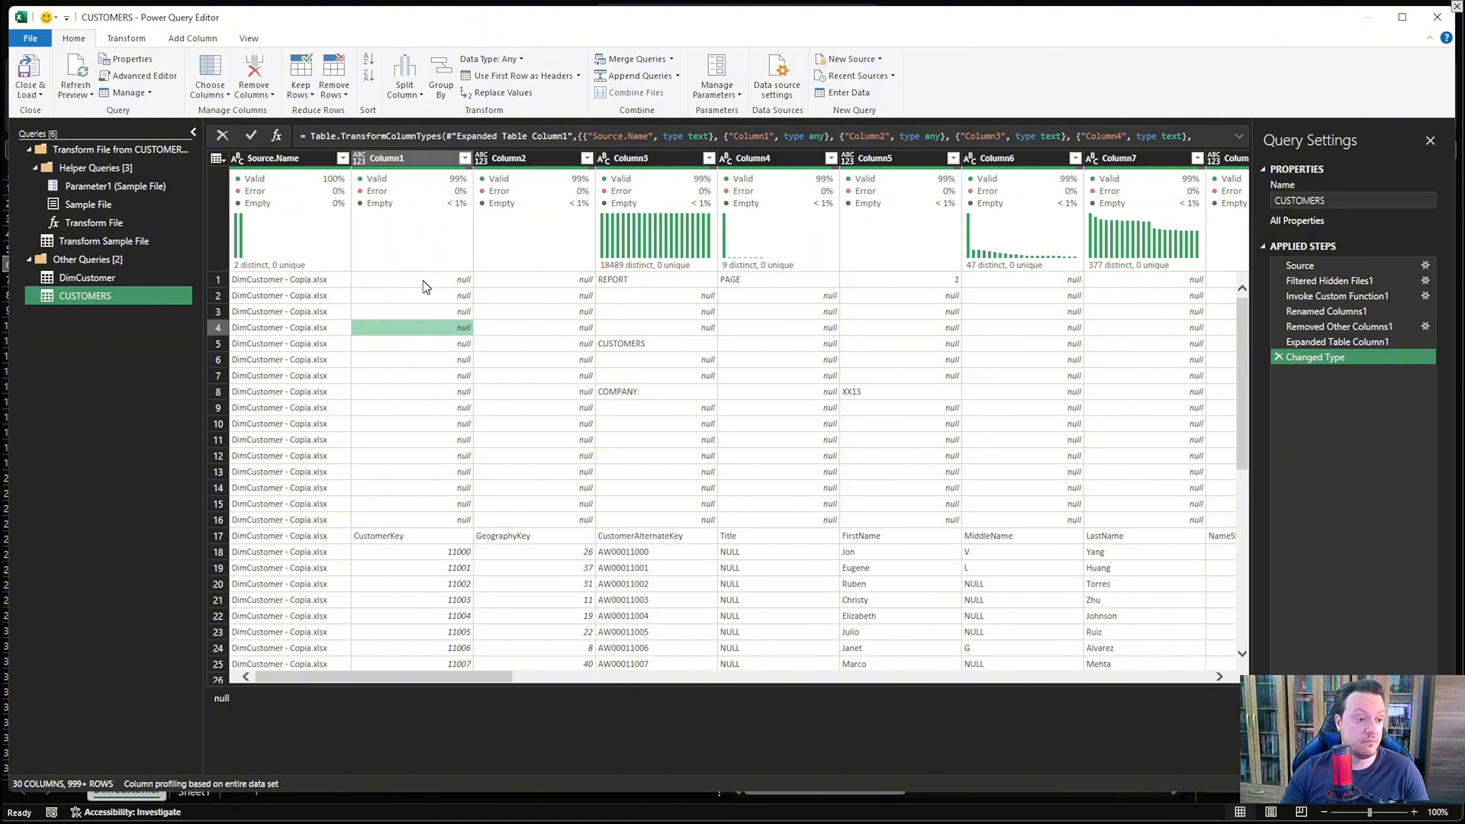
click(427, 280)
click(429, 440)
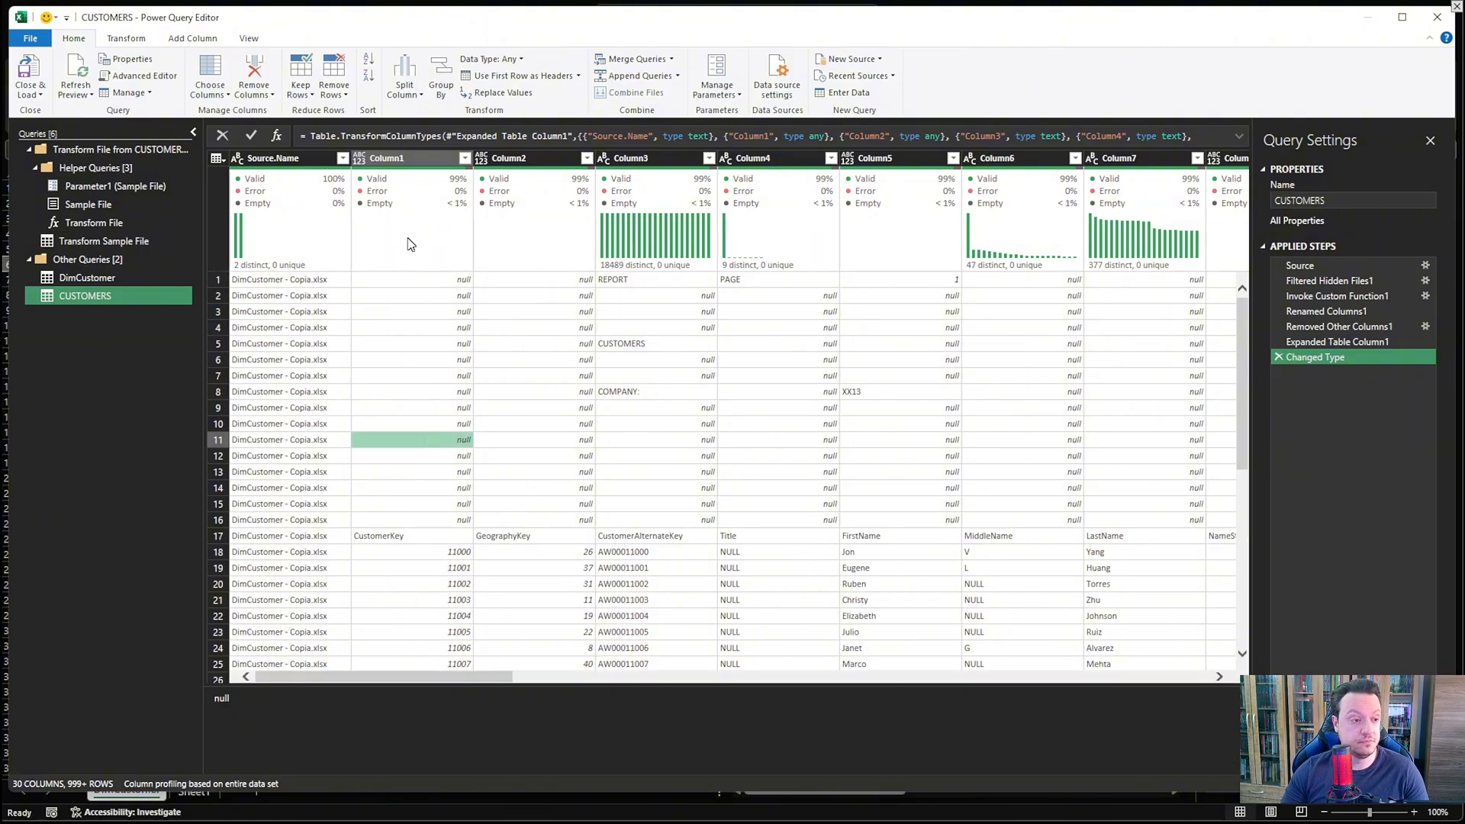
Filter the null rows out of Column1 in the CUSTOMERS query.
click(439, 162)
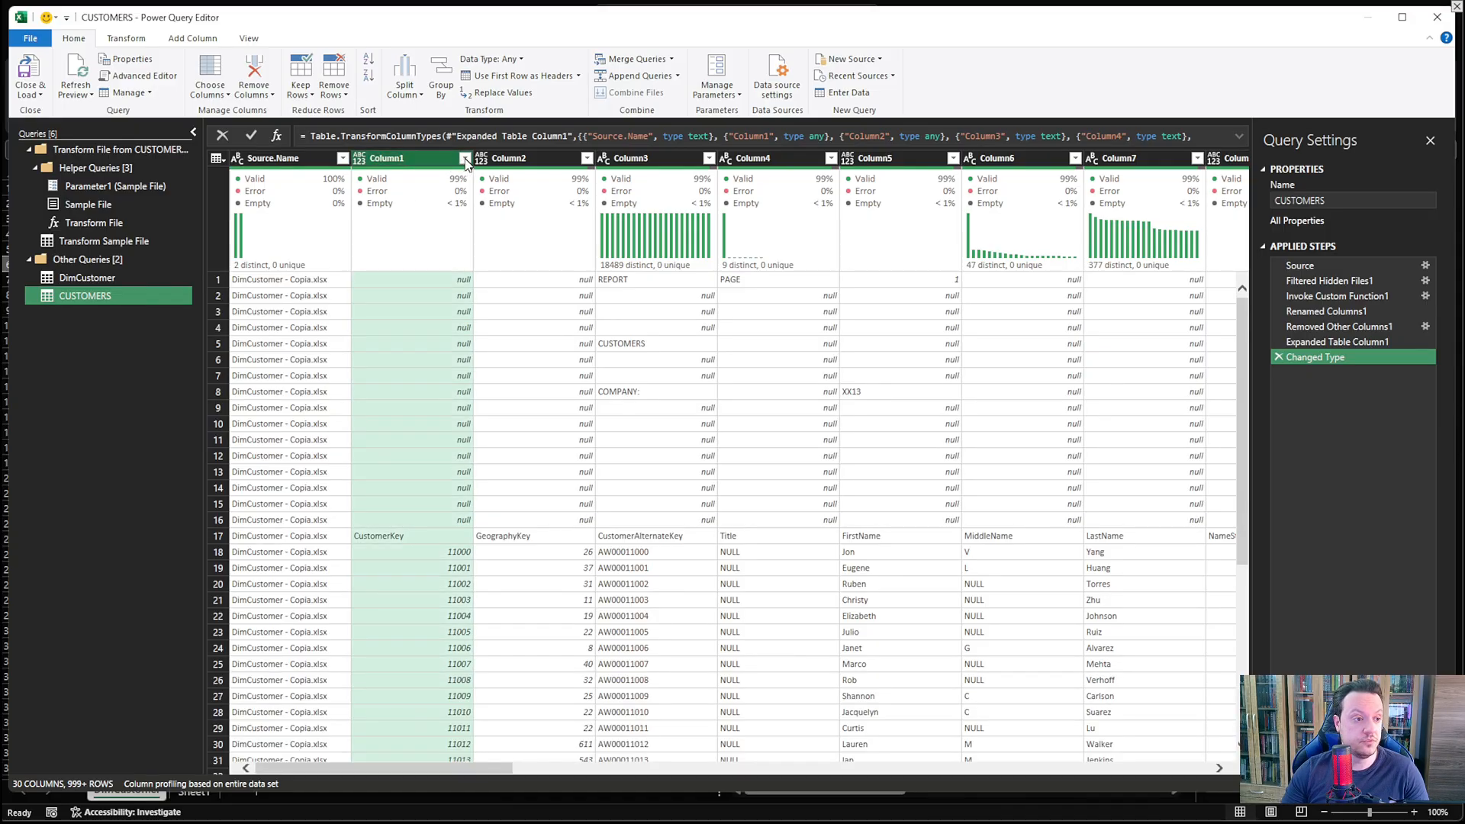
click(464, 157)
click(268, 318)
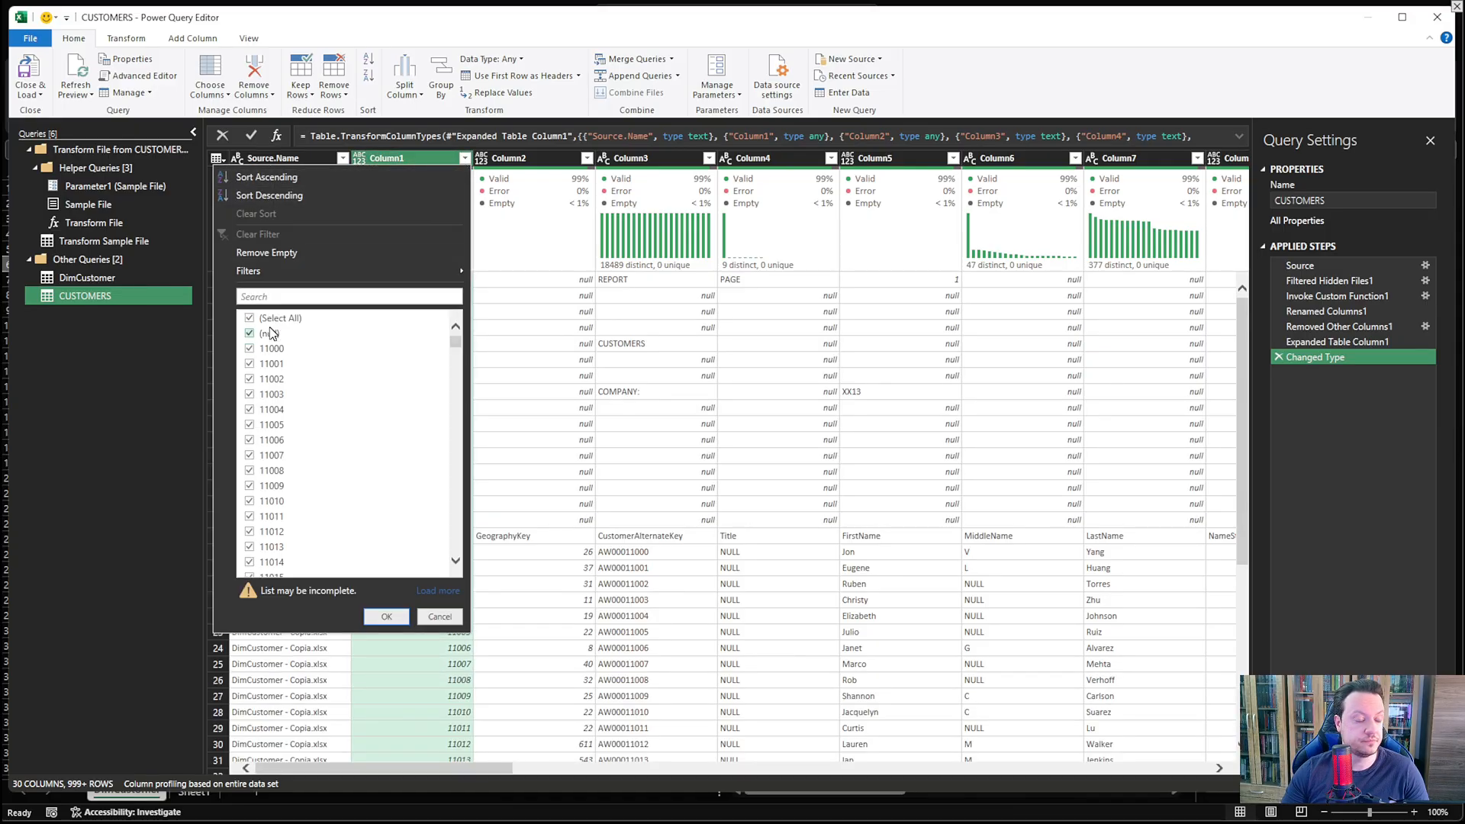
click(270, 334)
click(261, 333)
click(252, 318)
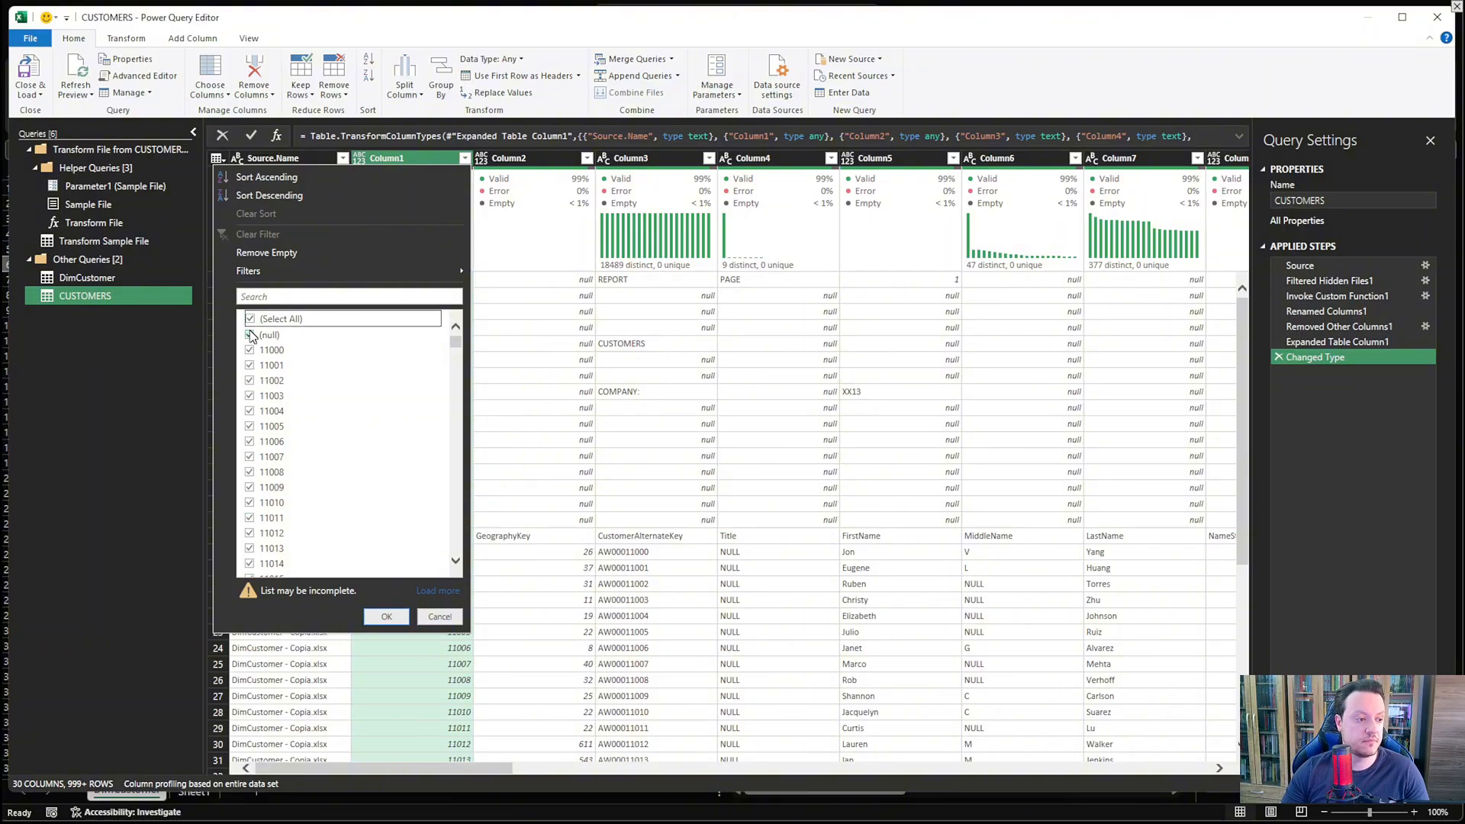
click(254, 334)
click(386, 617)
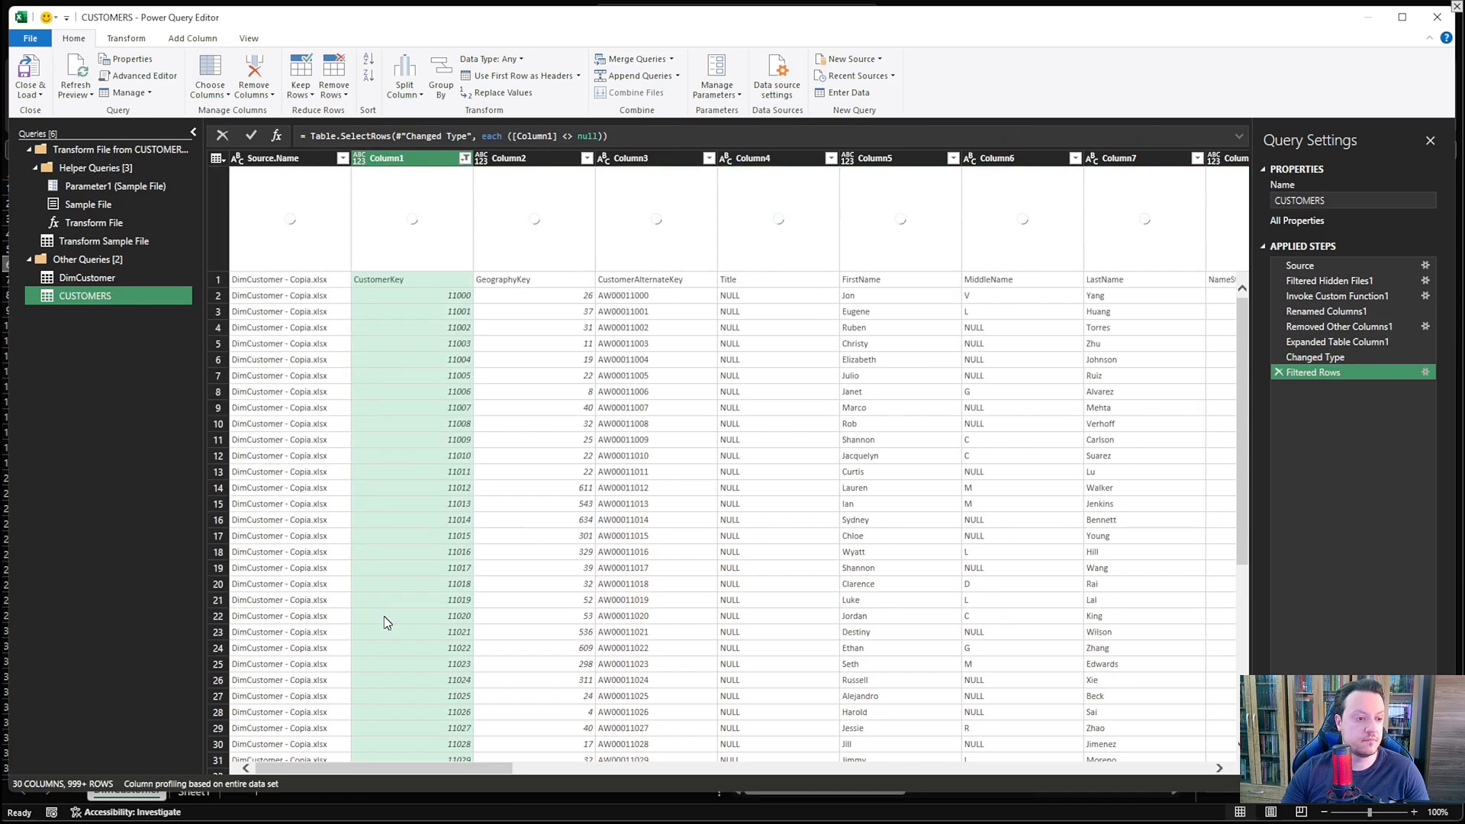
Promote the first row of the CUSTOMERS query to column headers.
click(421, 390)
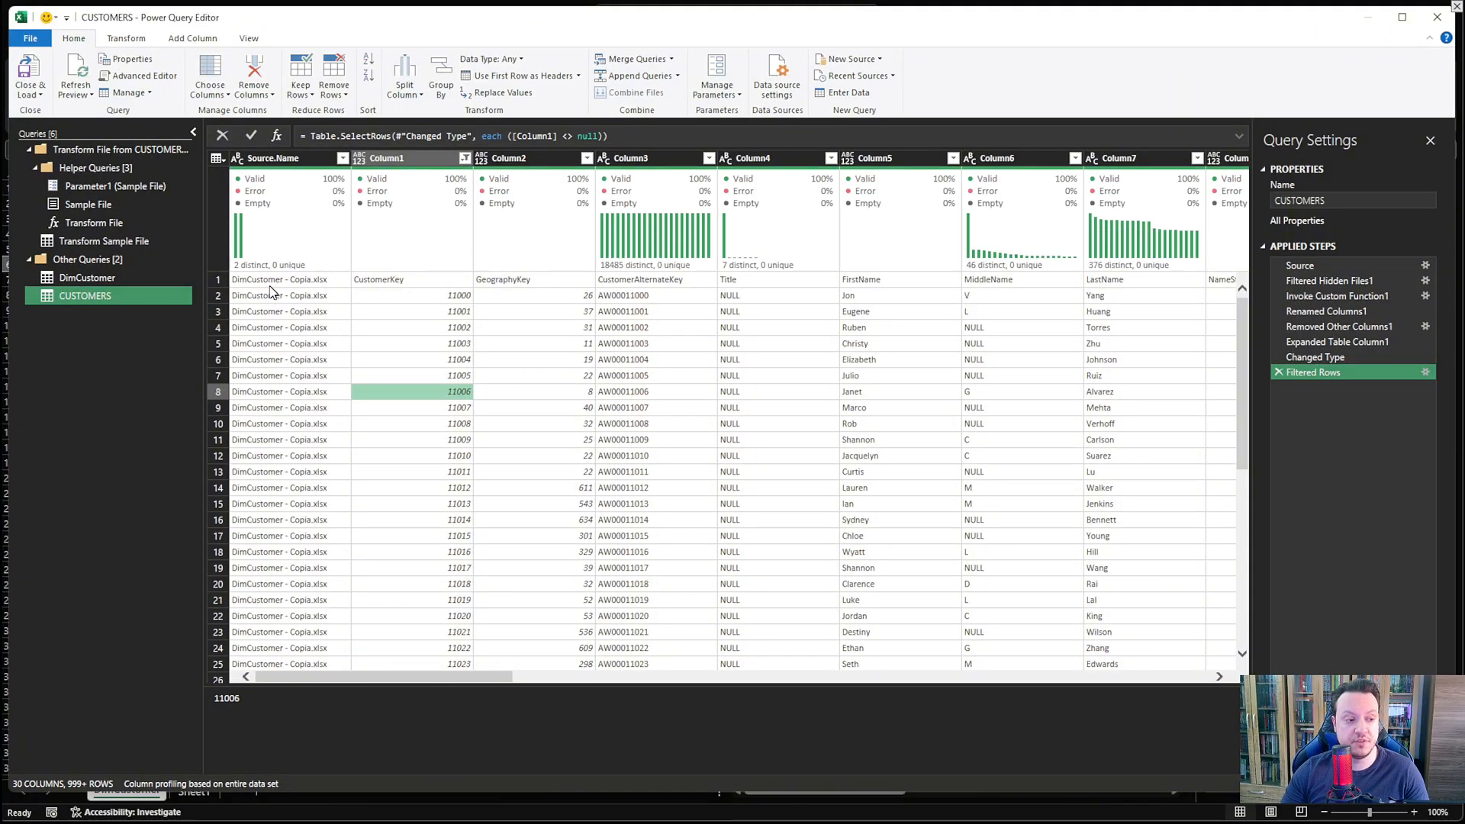
click(521, 76)
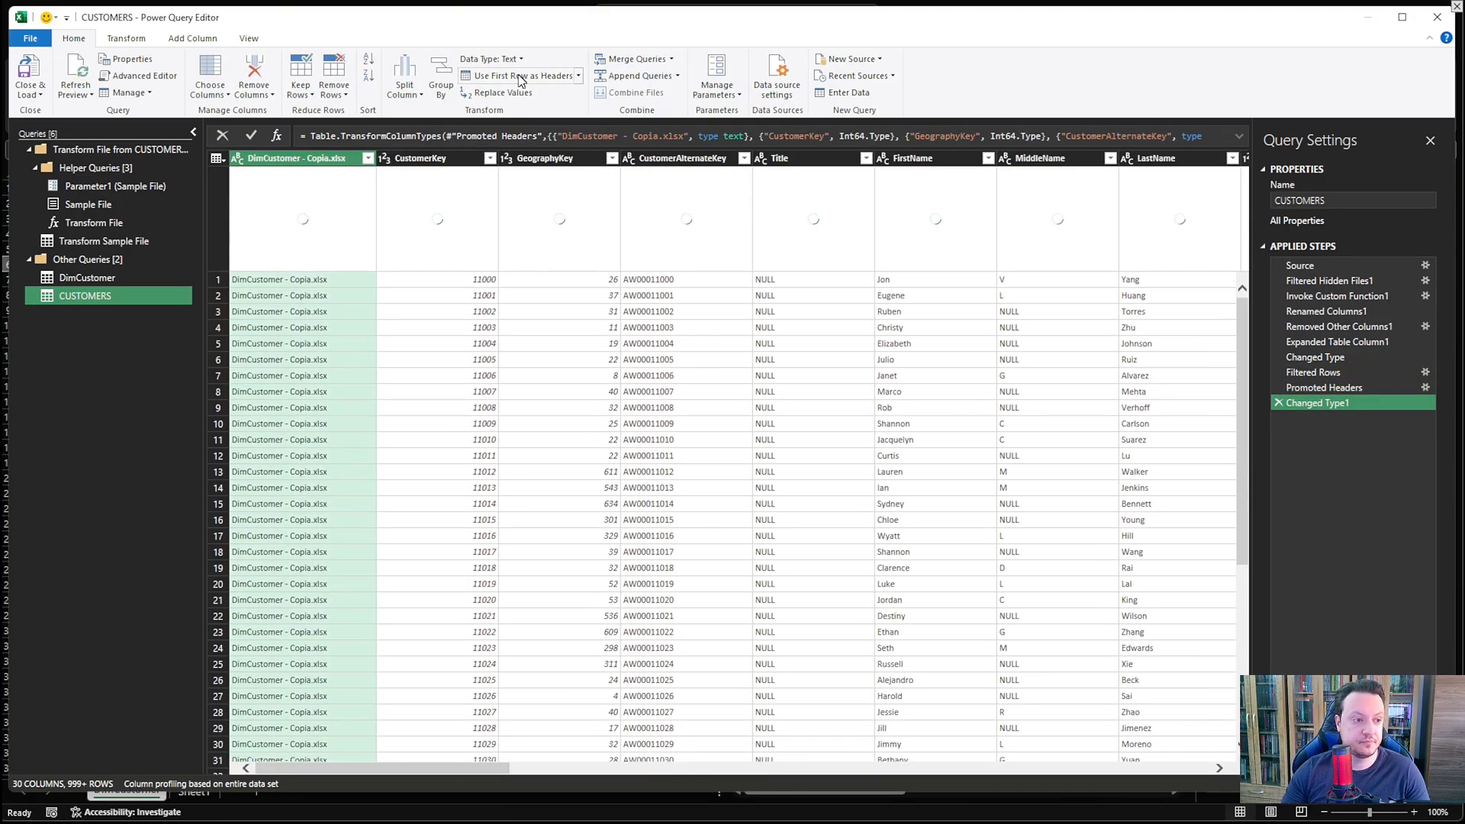
click(461, 315)
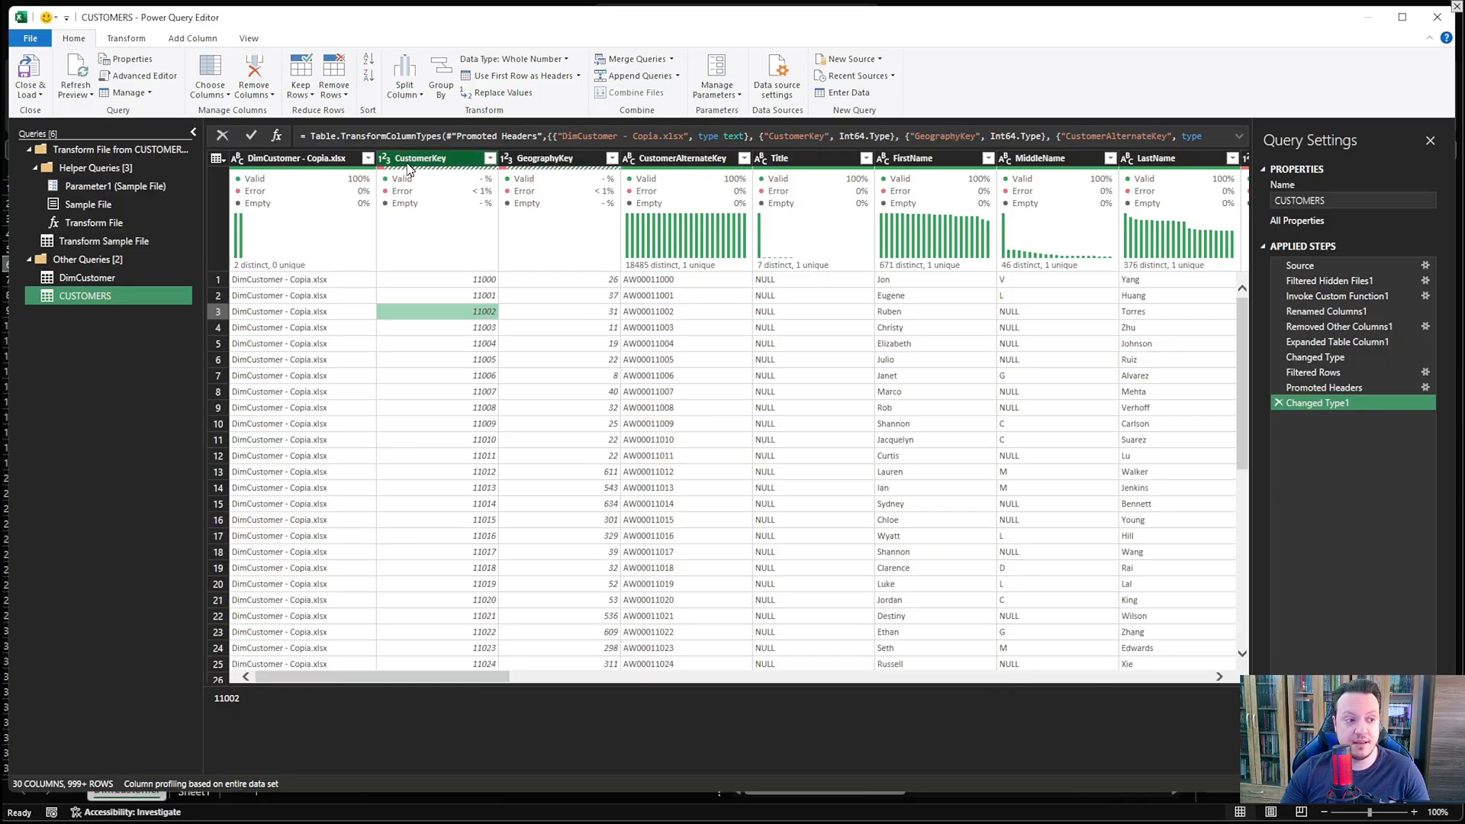
Inspect the CustomerKey column's error statistics and review the header cells at the Filtered Rows step.
mouse_move(387, 183)
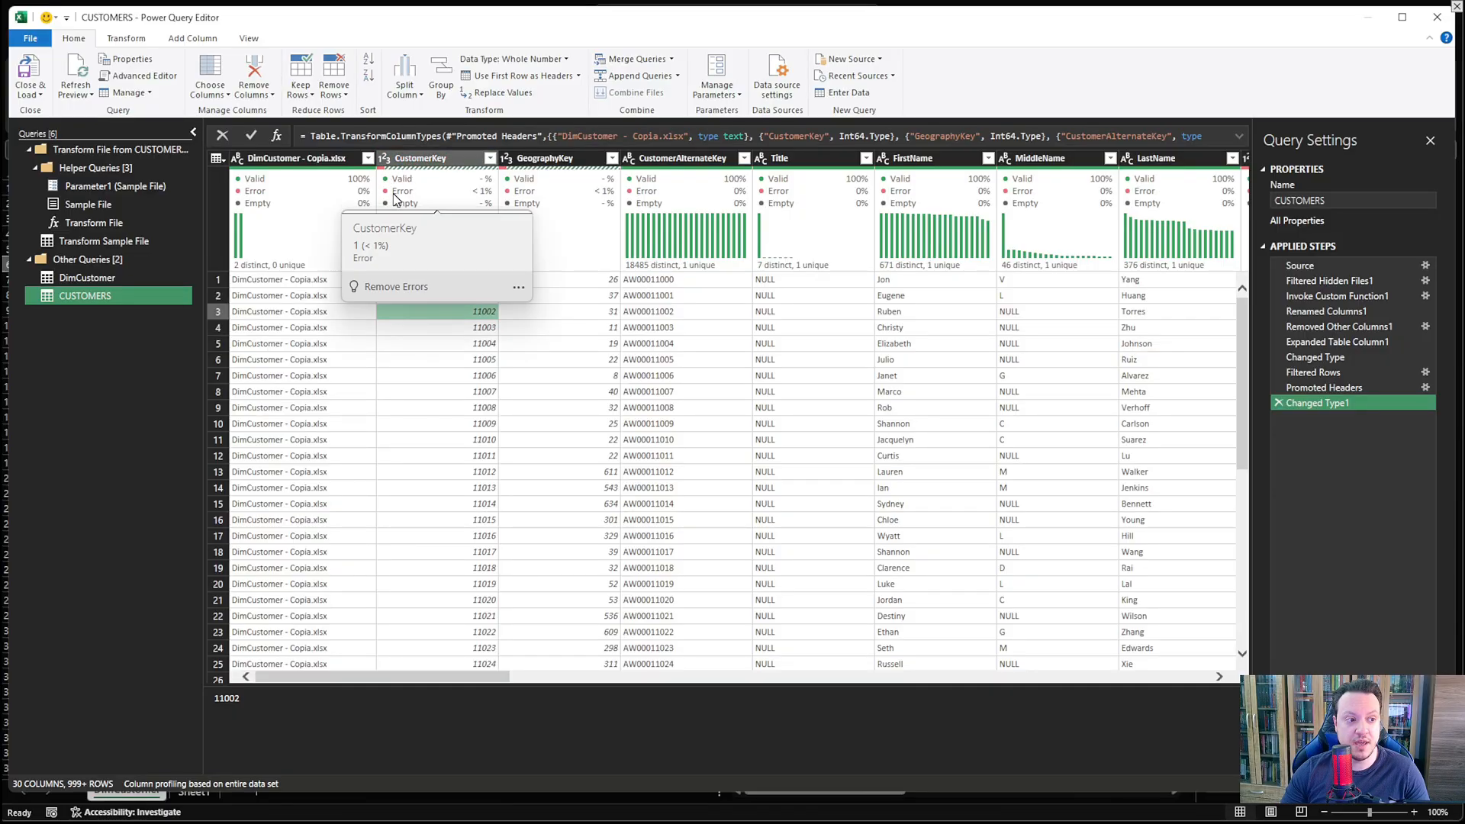
click(402, 196)
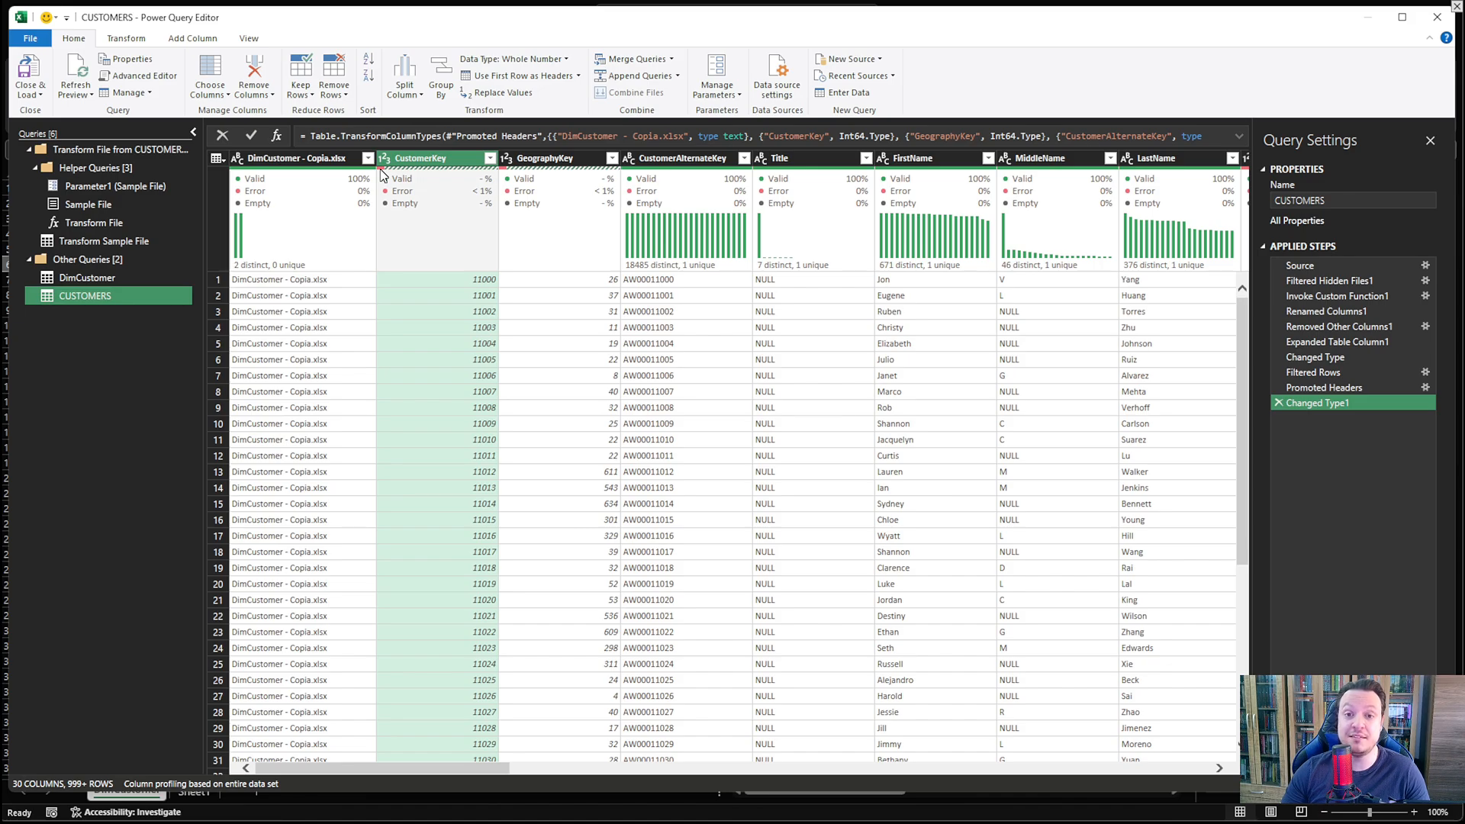
click(1315, 374)
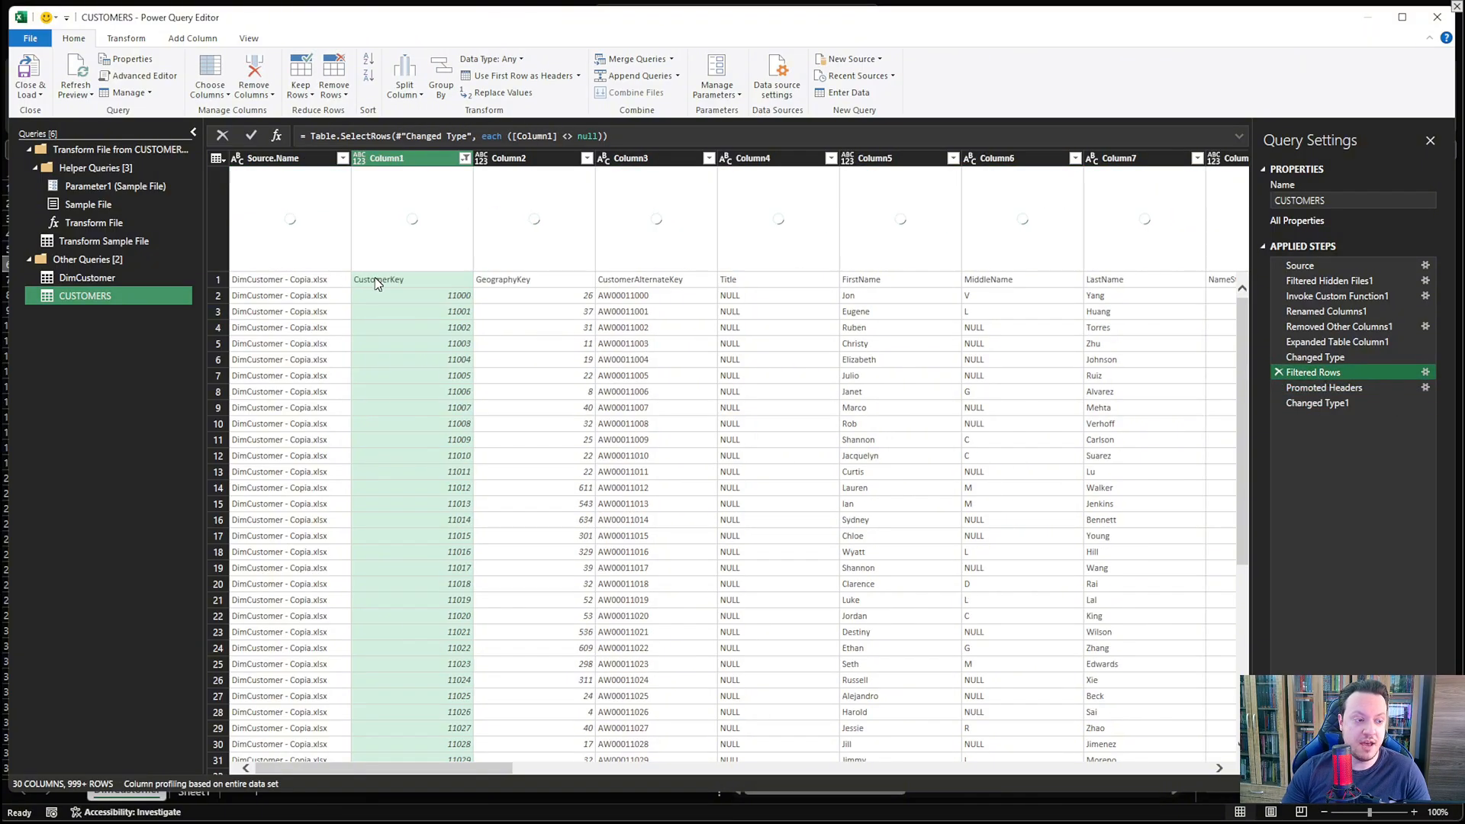
click(377, 282)
click(508, 282)
click(628, 283)
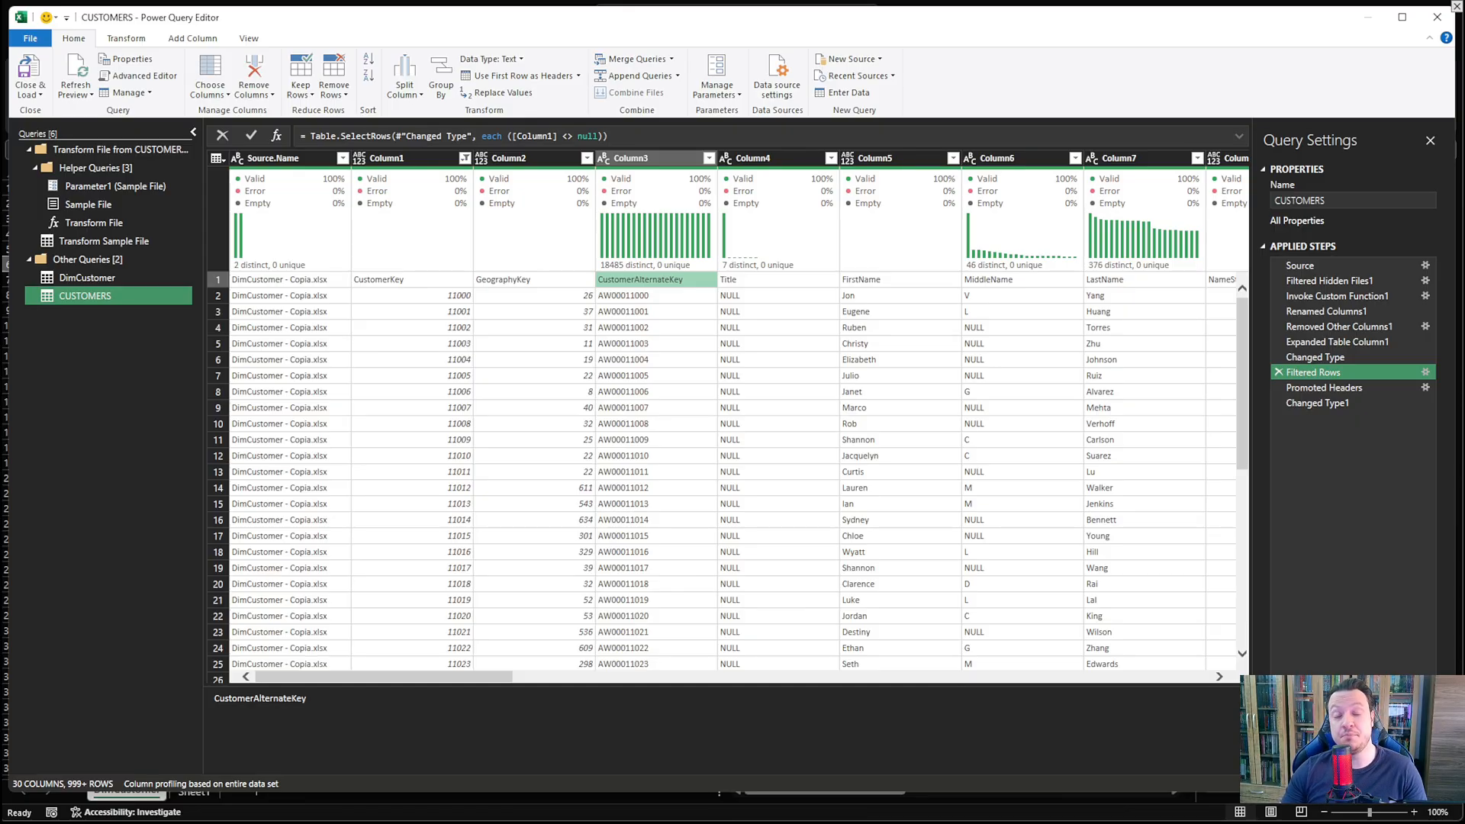
Return to the Changed Type1 step and remove the rows with errors in the CustomerKey column.
click(1338, 403)
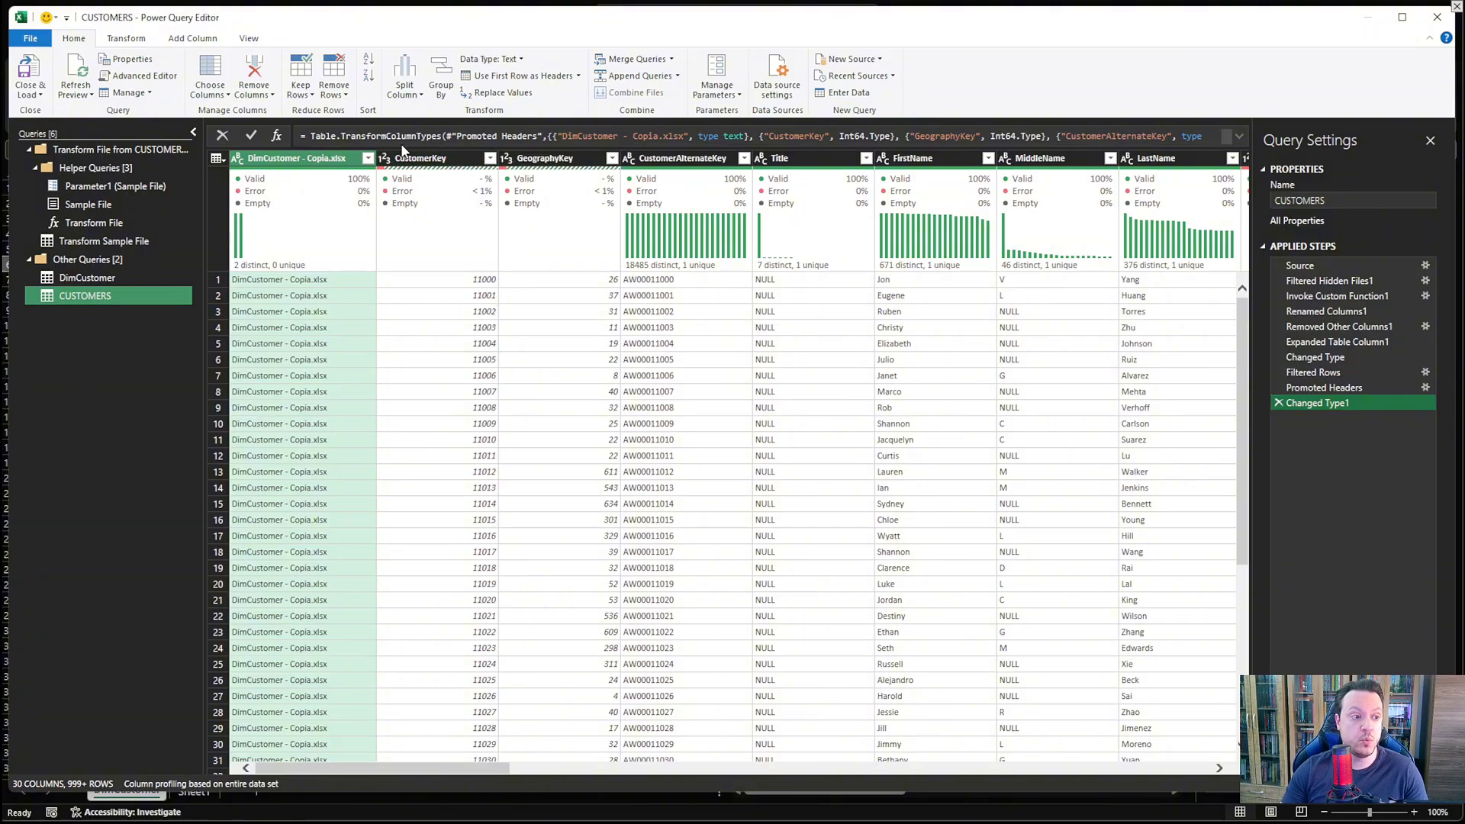
right_click(428, 166)
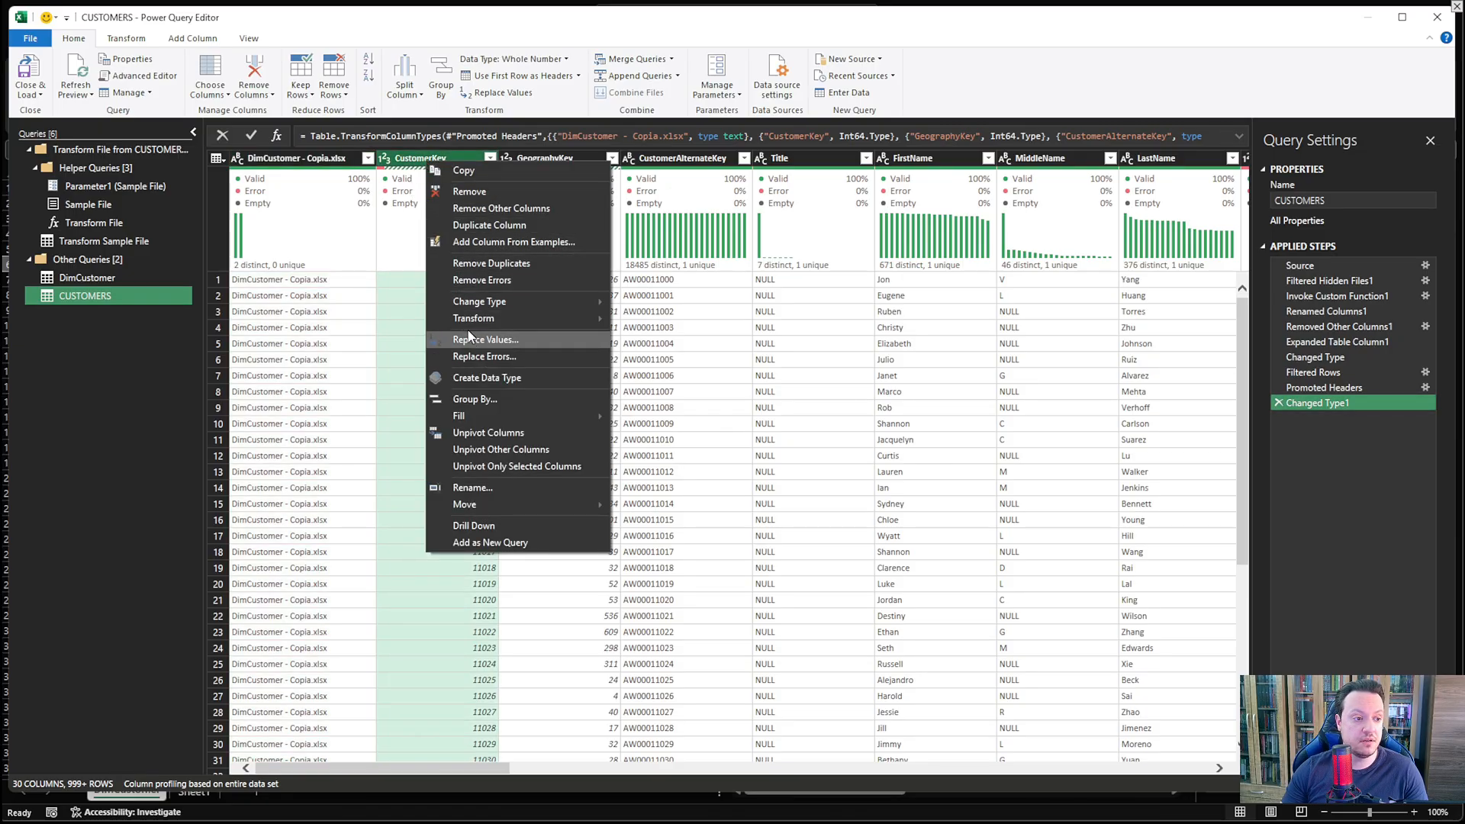
click(482, 280)
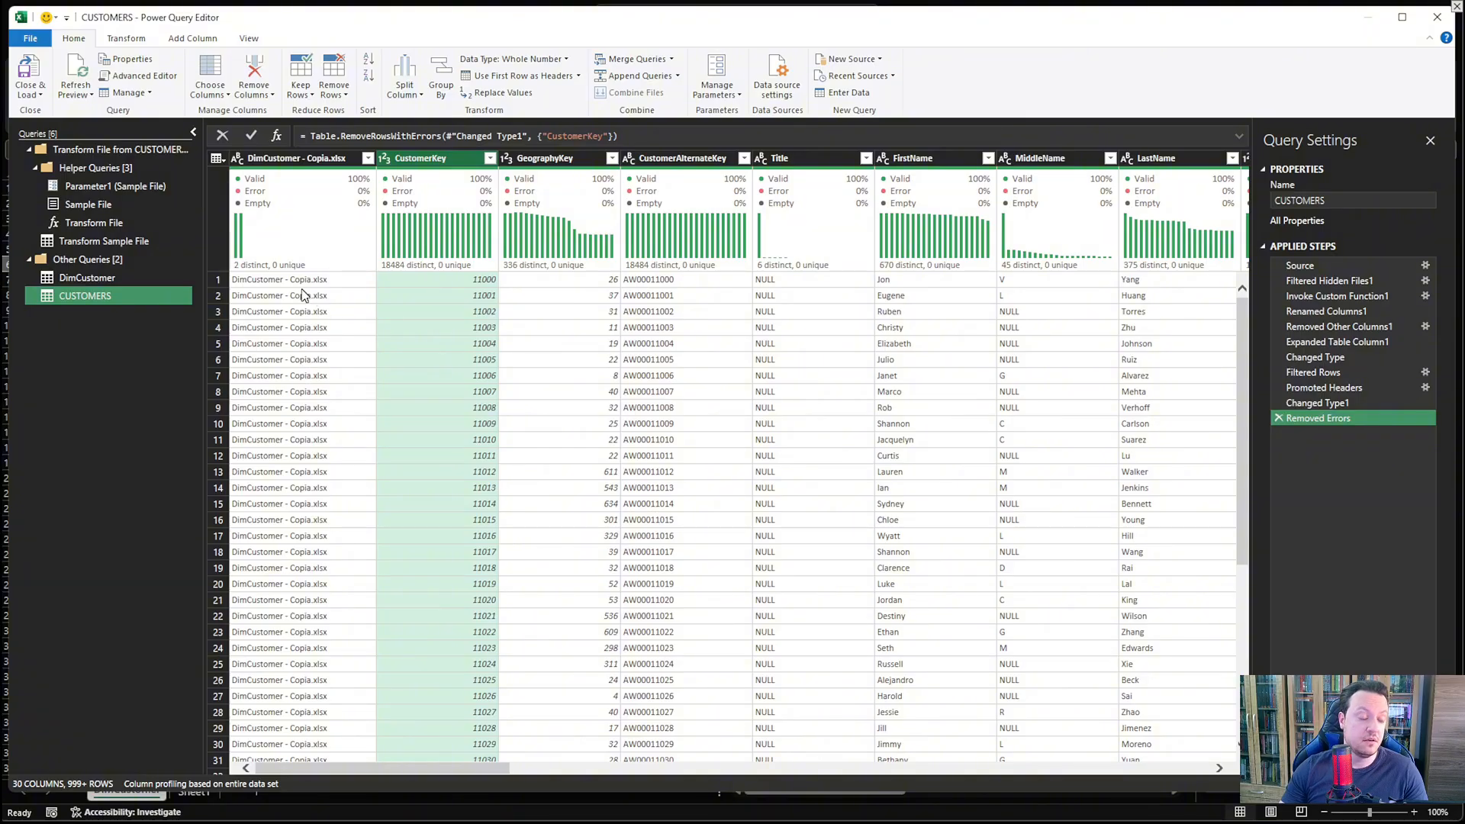
Remove the file-name column headed DimCustomer - Copia.xlsx from the CUSTOMERS query.
click(281, 159)
right_click(279, 158)
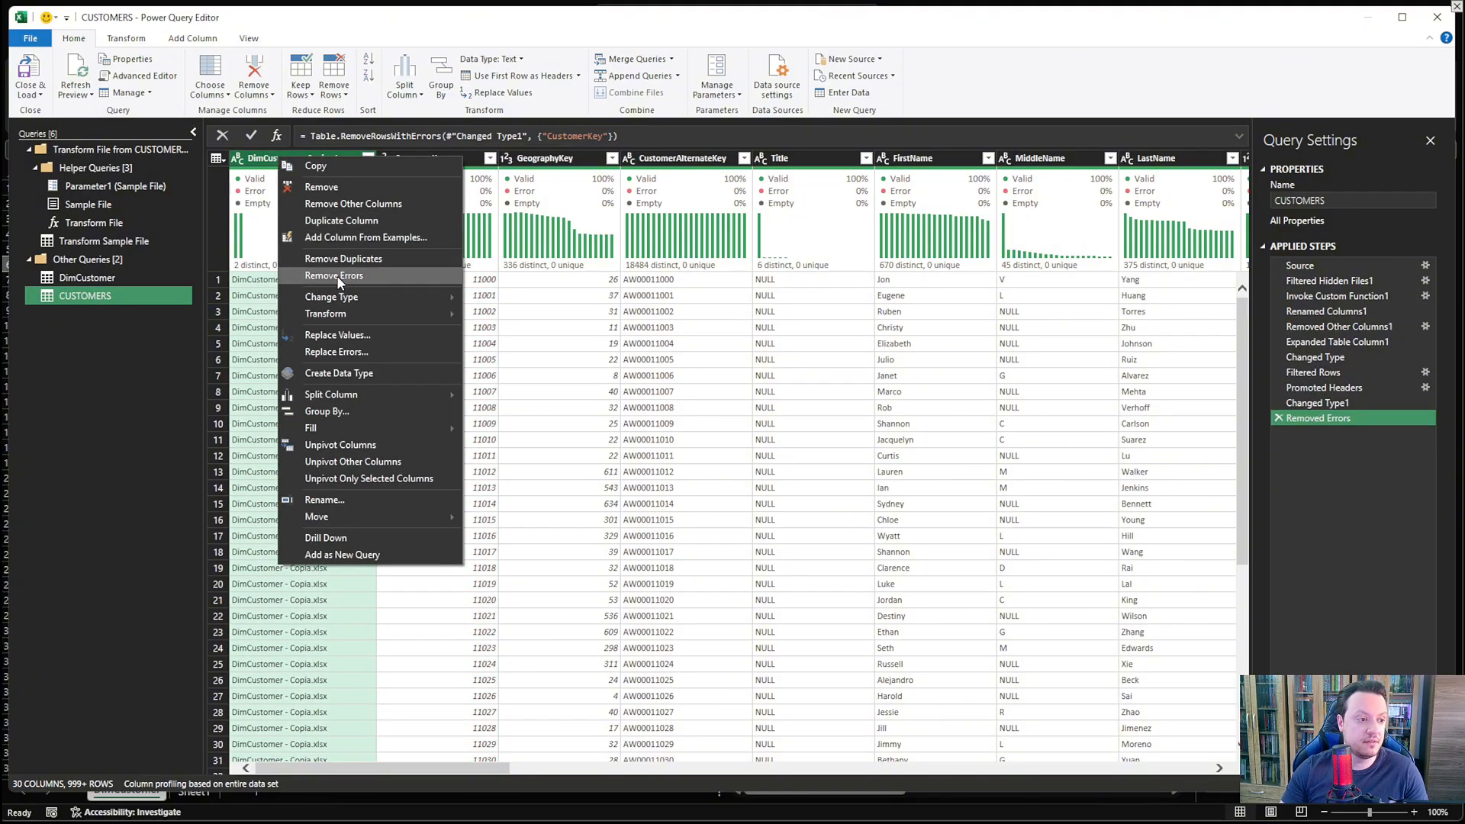
click(328, 188)
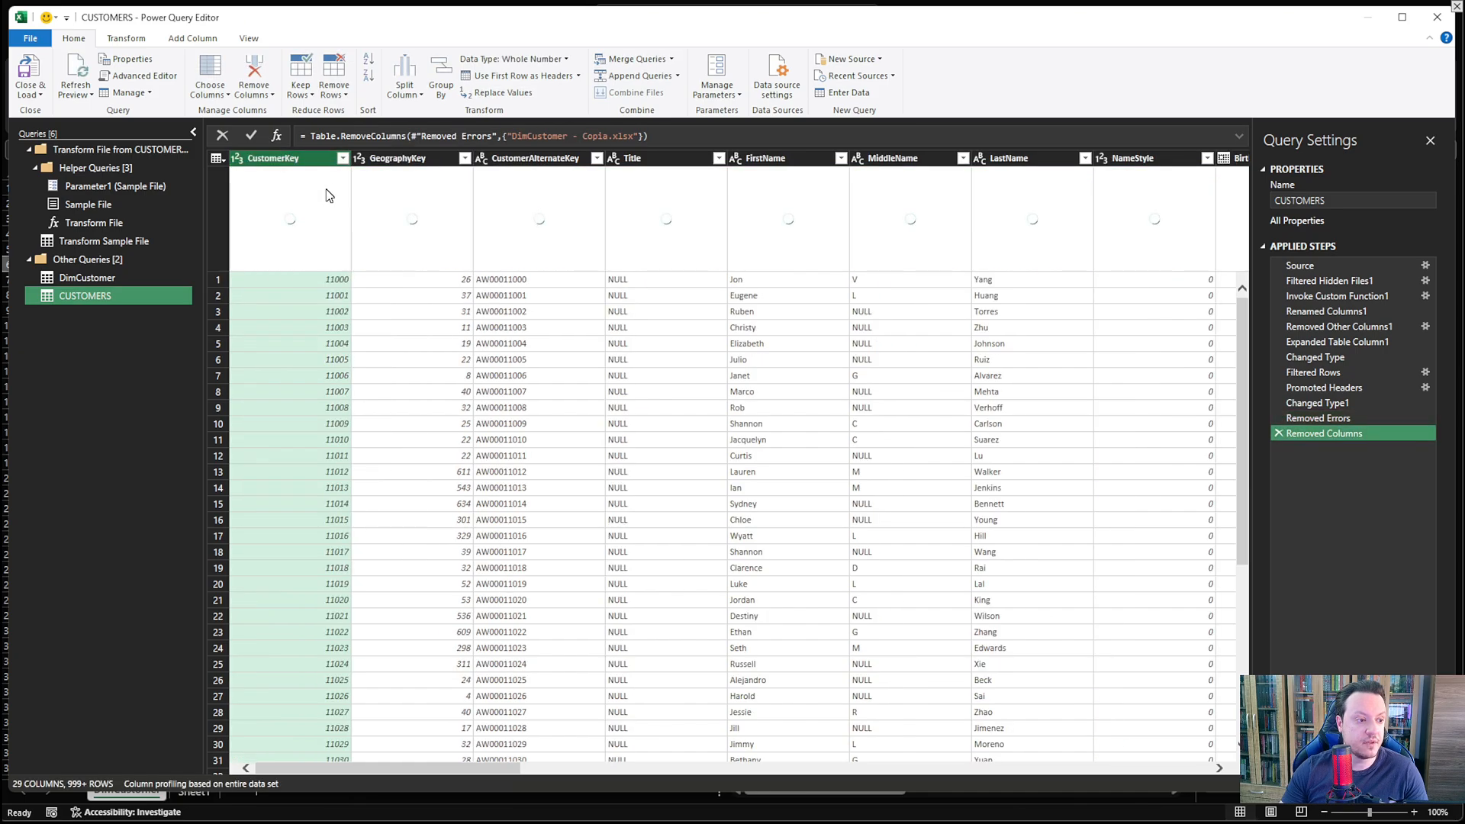
click(346, 314)
click(703, 492)
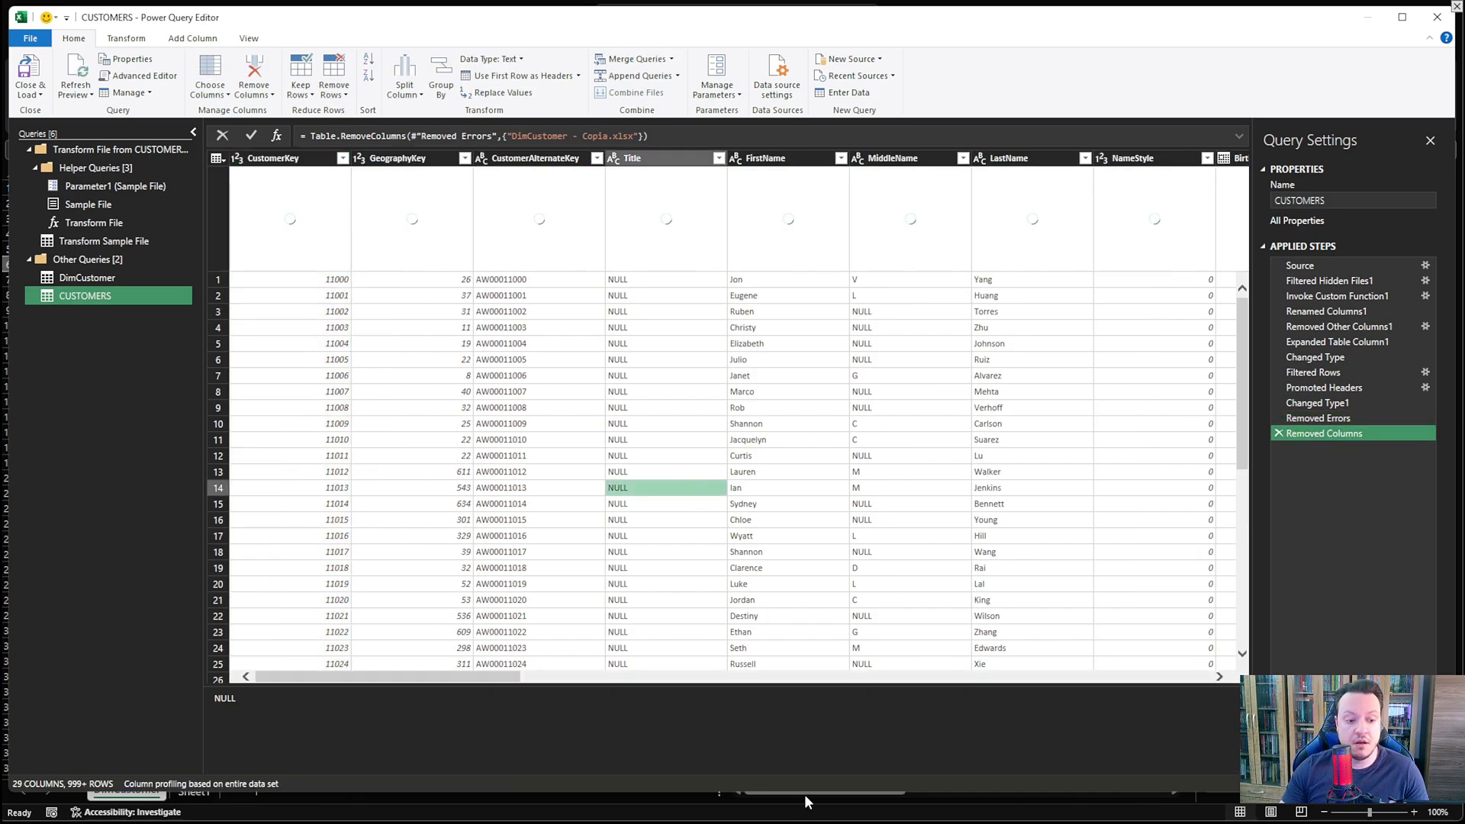
Examine the Title column and its NULL entries in the CUSTOMERS query.
mouse_move(502, 679)
mouse_down()
mouse_move(1201, 711)
mouse_move(500, 674)
mouse_up()
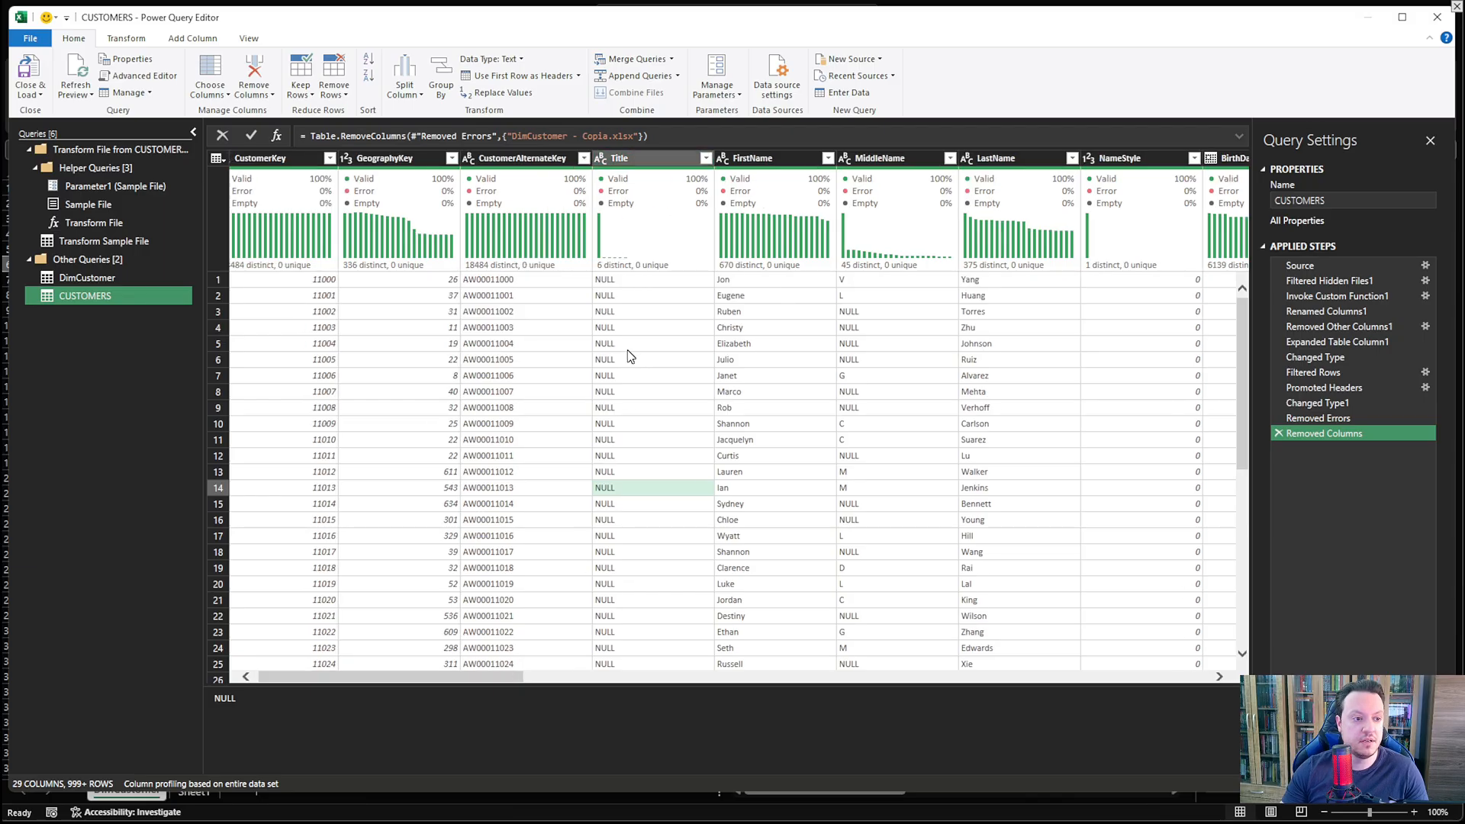
click(652, 151)
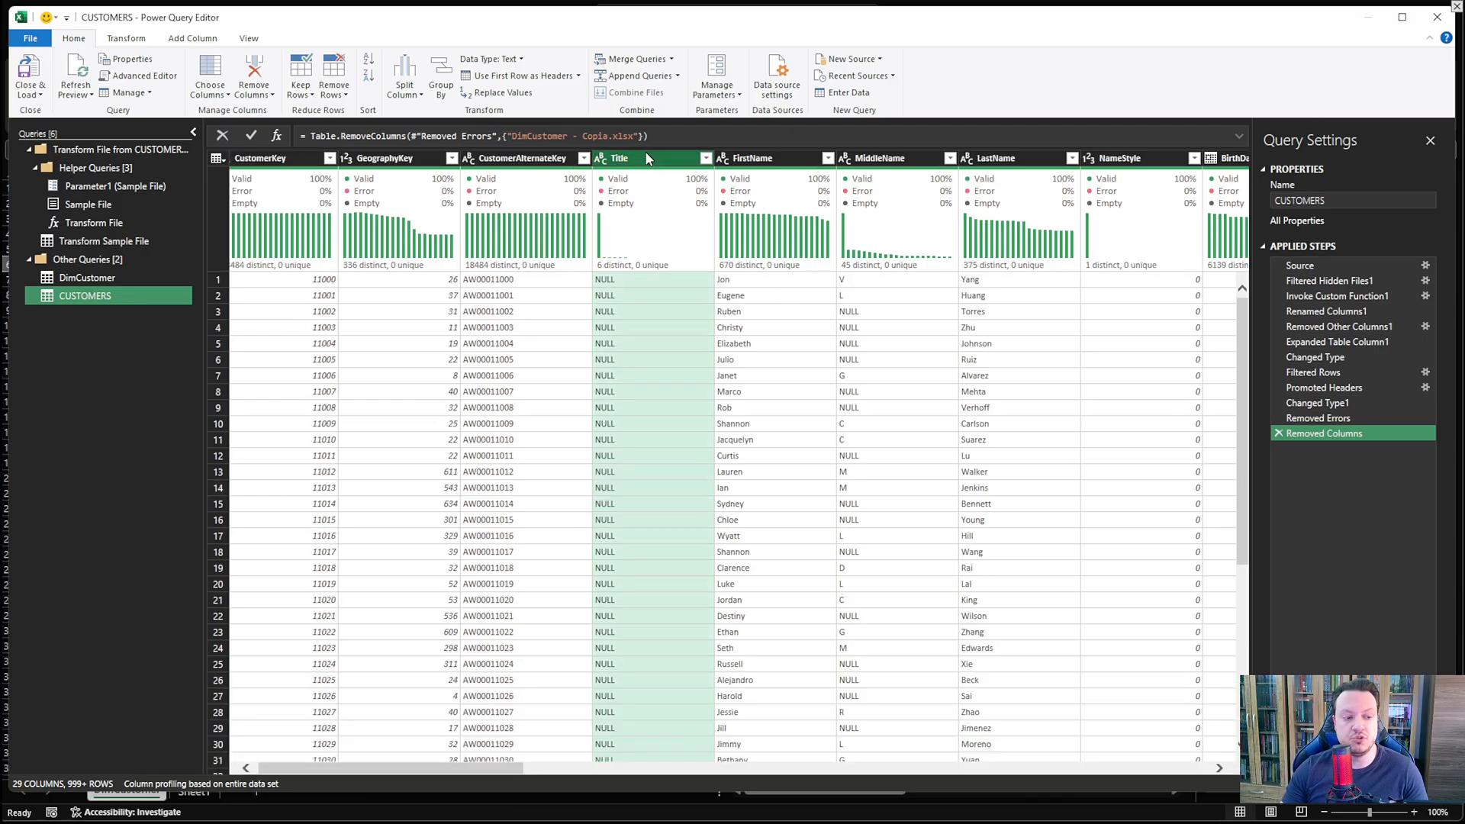
click(618, 282)
right_click(618, 284)
click(617, 252)
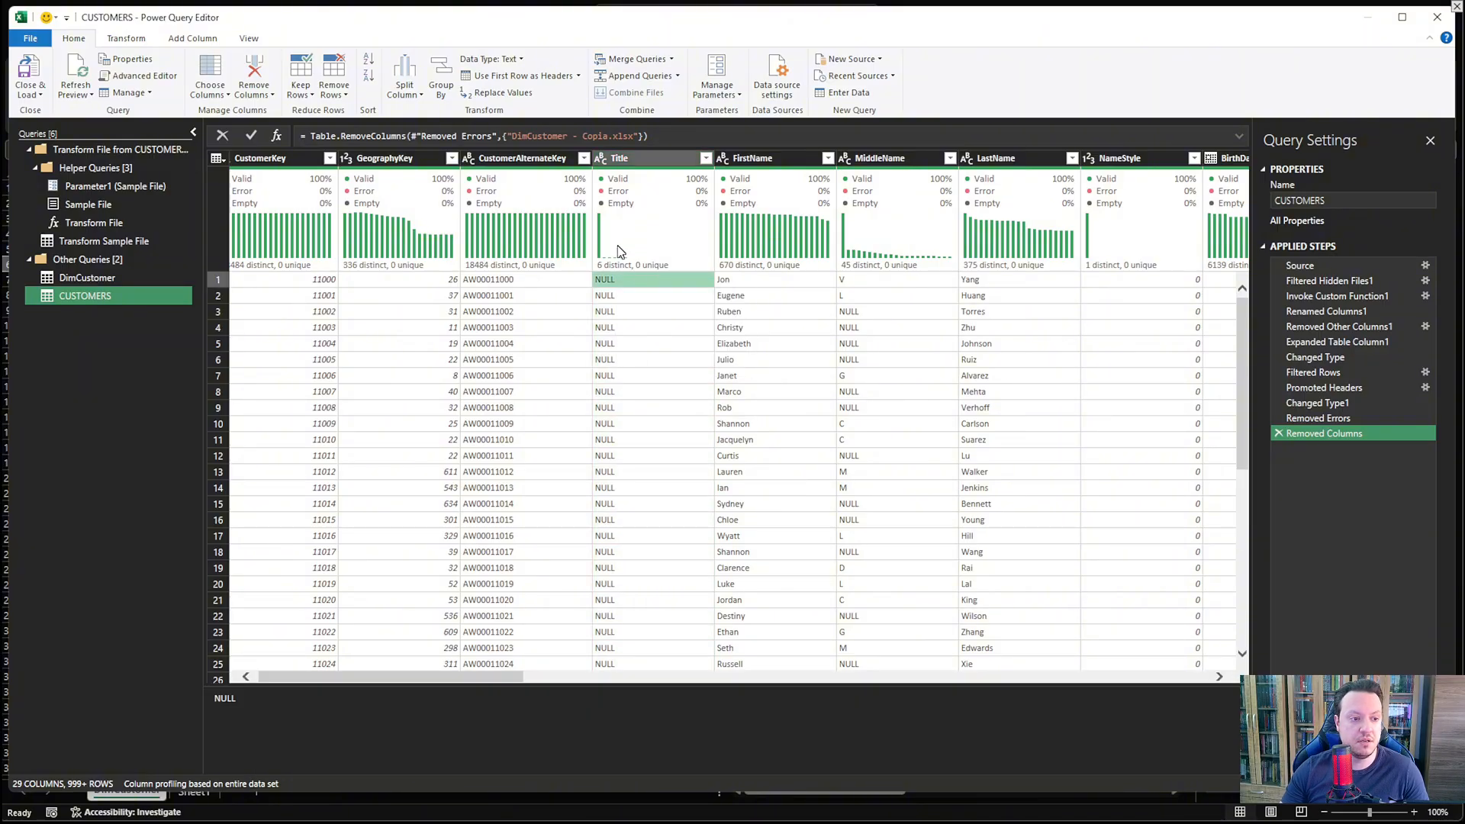
Replace the text NULL in the Title column of the CUSTOMERS query with an empty value.
right_click(642, 161)
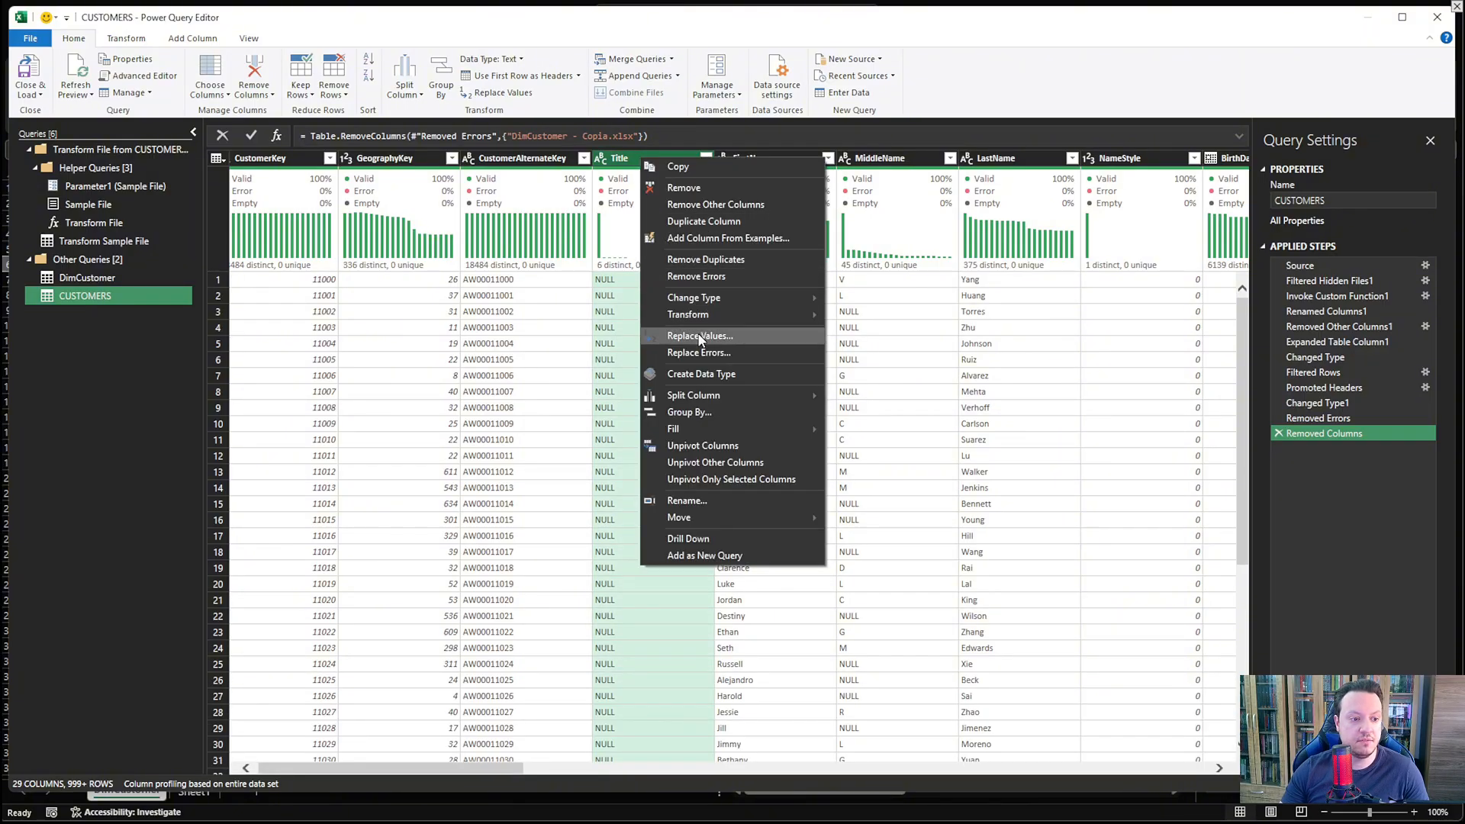
key(Escape)
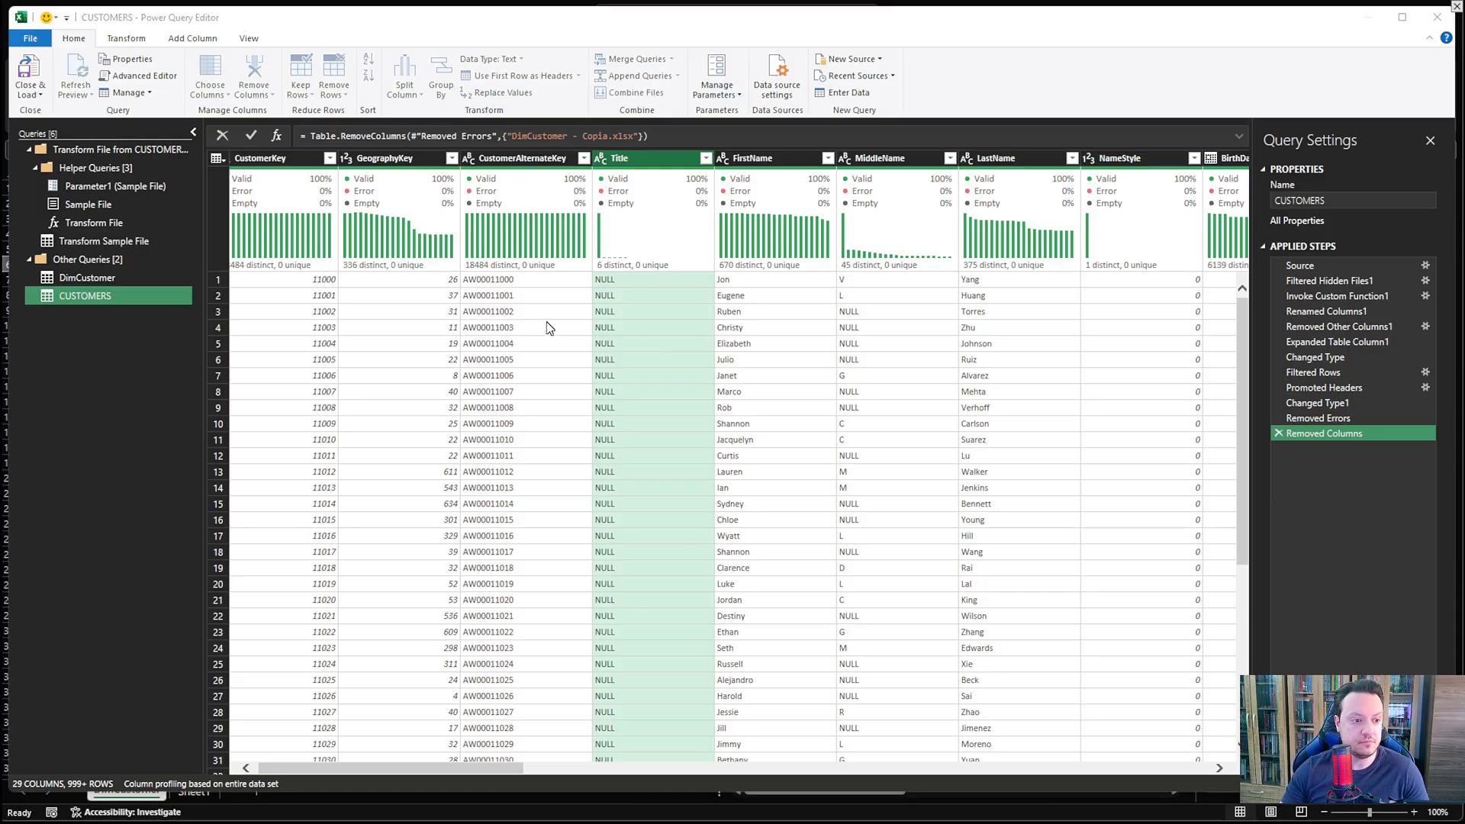
text(NULL)
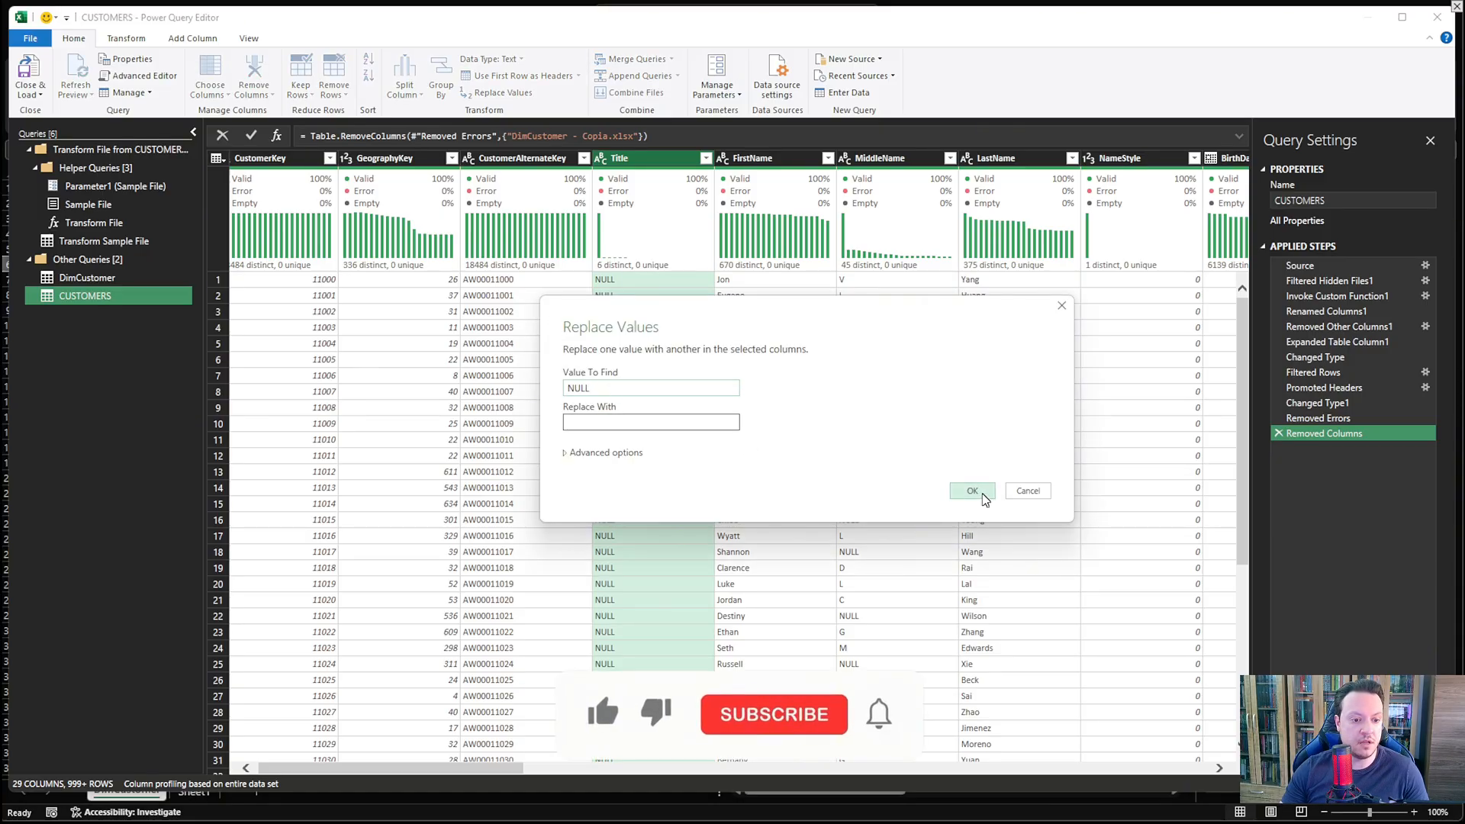
click(972, 491)
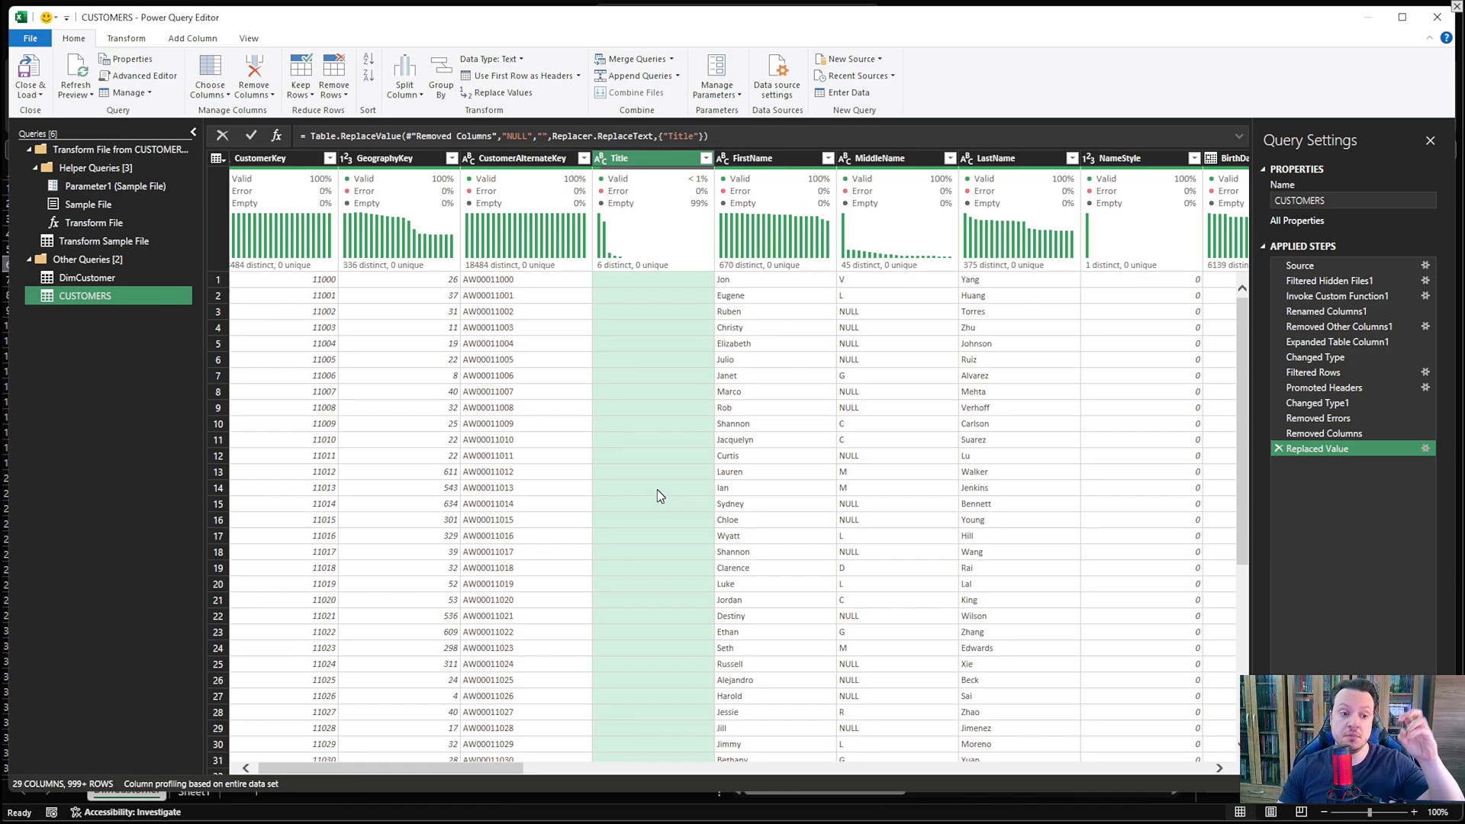
Close the query editor, load the CUSTOMERS query into the workbook, and review the rows of its table.
click(44, 73)
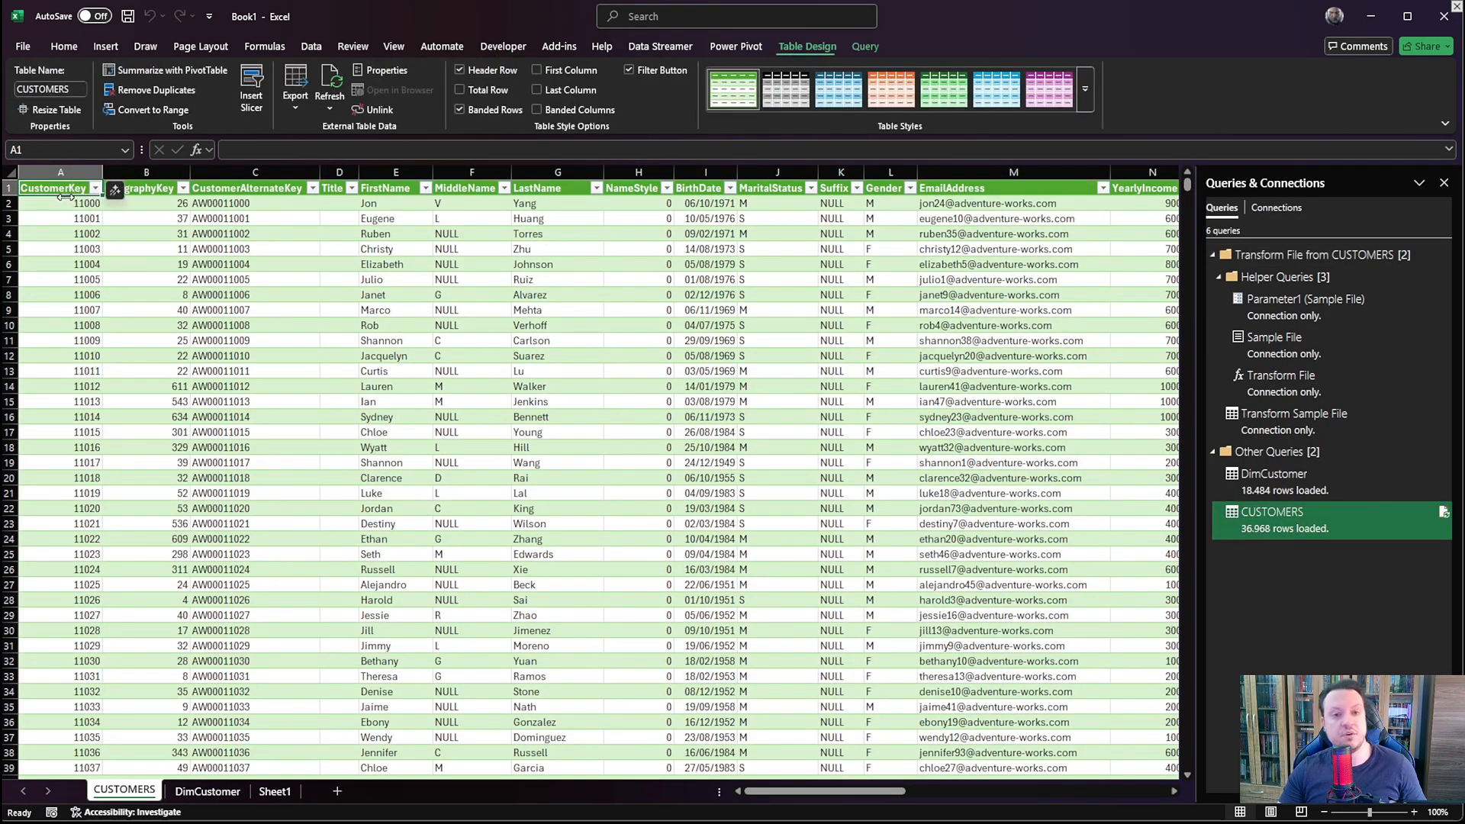
click(265, 424)
scroll(265, 425, down, 20)
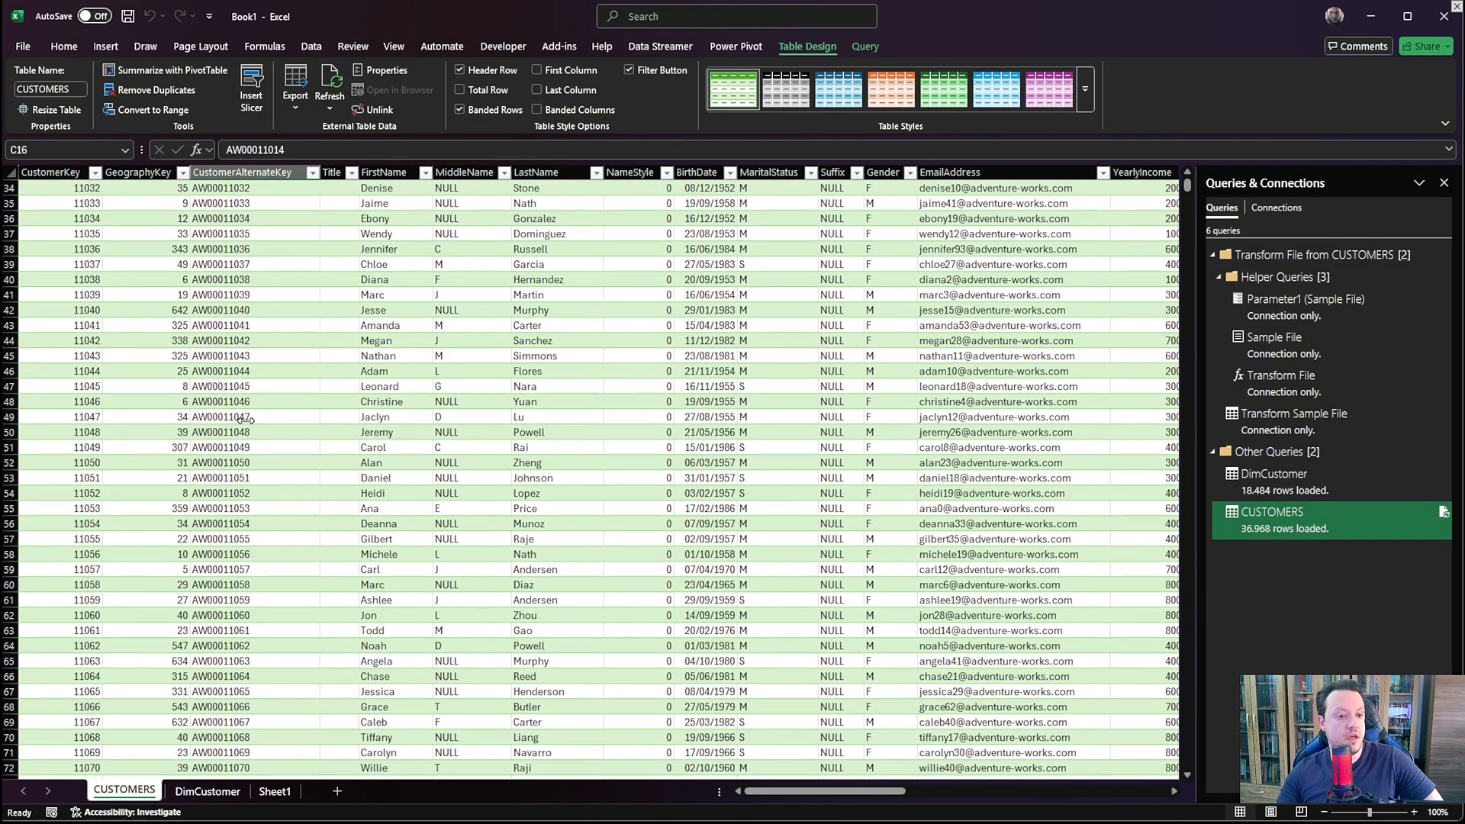
scroll(245, 424, down, 6)
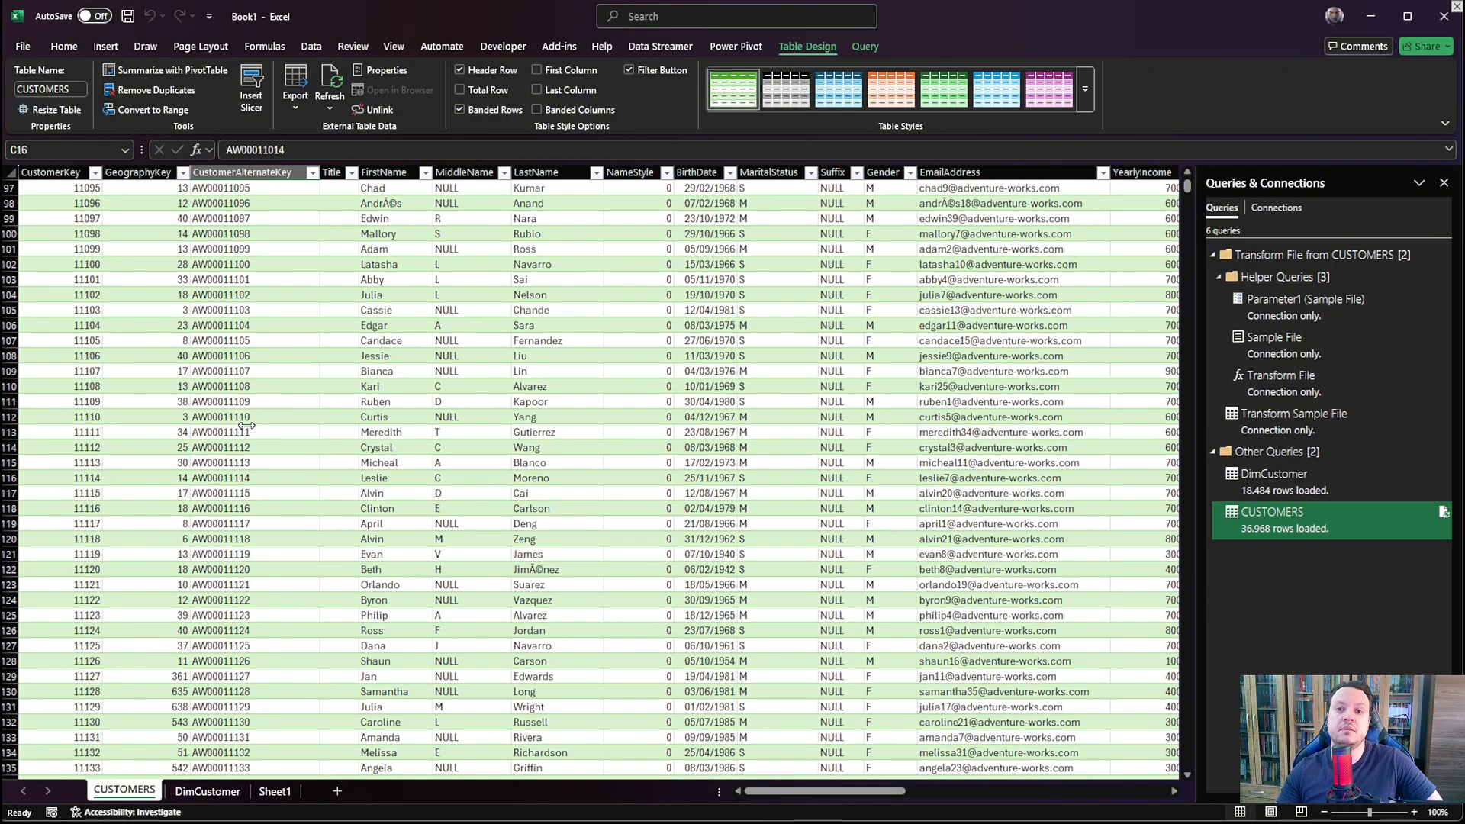